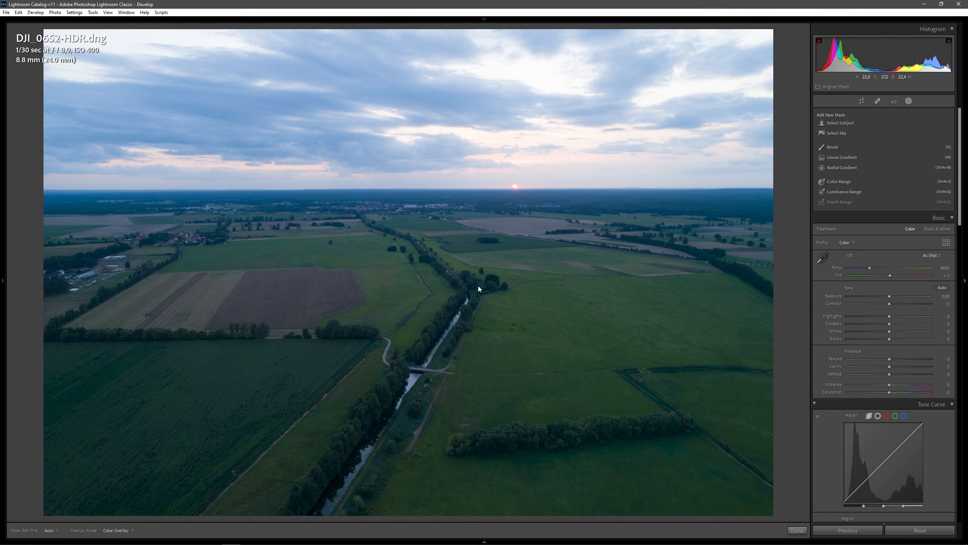
- Apply automatic tone adjustments, and add a linear gradient mask covering the fields and fading out at the horizon
left_click(938, 286)
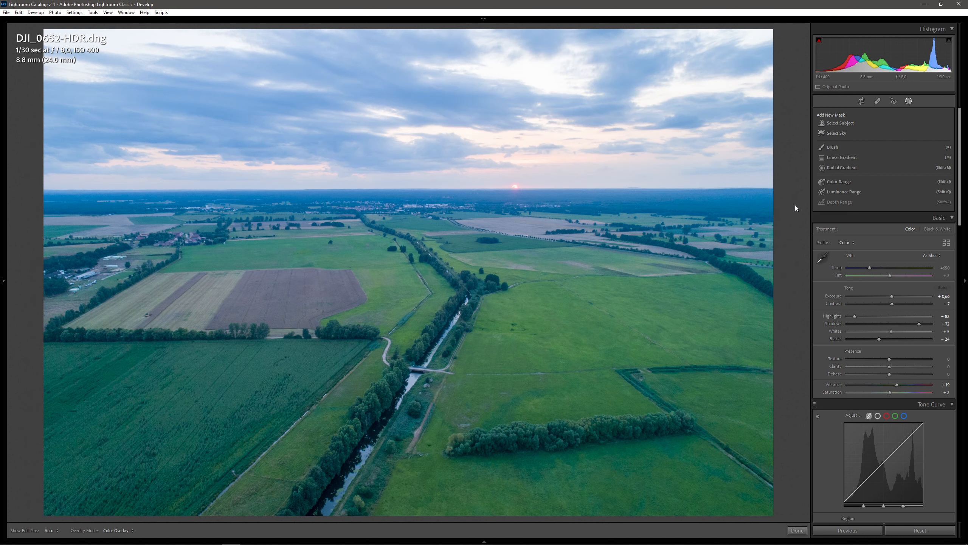
left_click(849, 158)
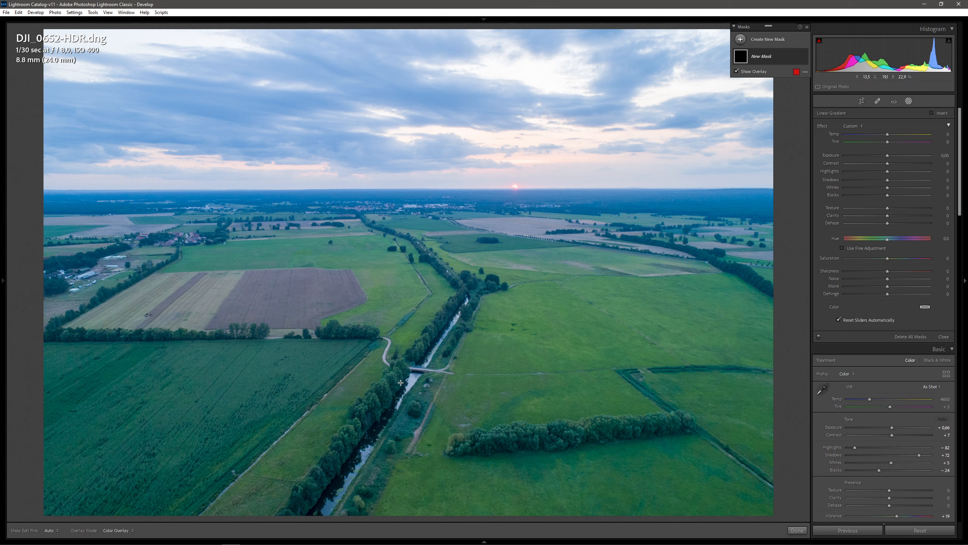
left_click_drag(341, 511, 341, 189)
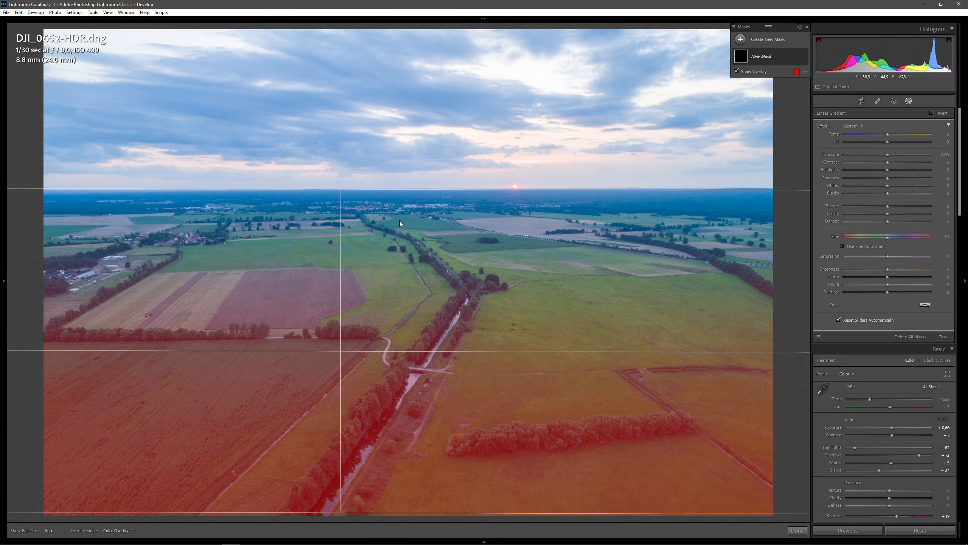
left_click_drag(374, 513, 424, 270)
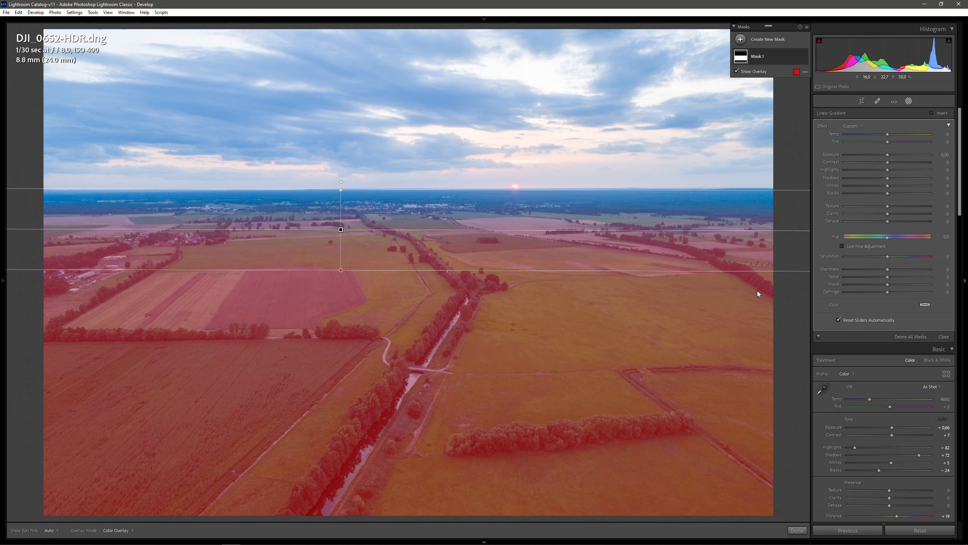
- Hide the mask overlay and set the linear gradient mask's Clarity to 80
key("o")
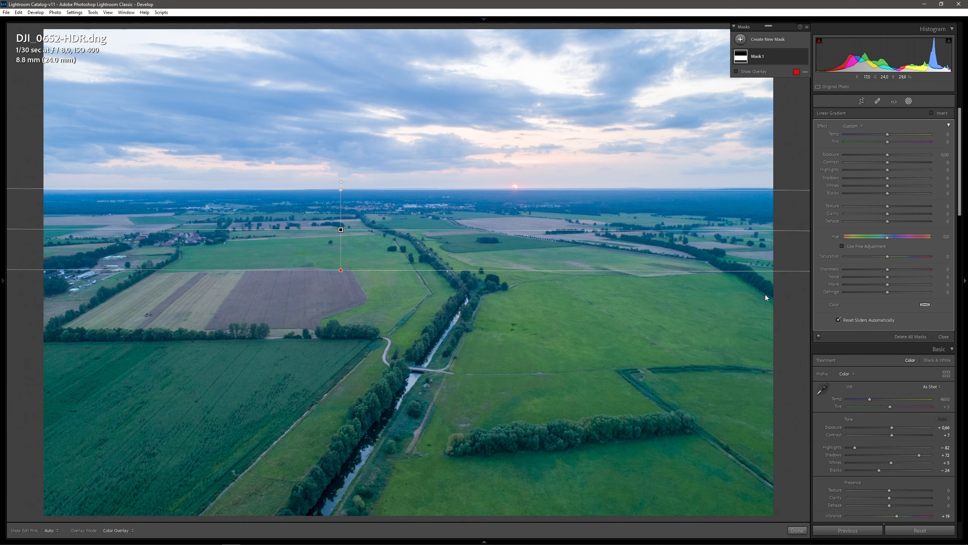
left_click(947, 214)
type("86")
key("Return")
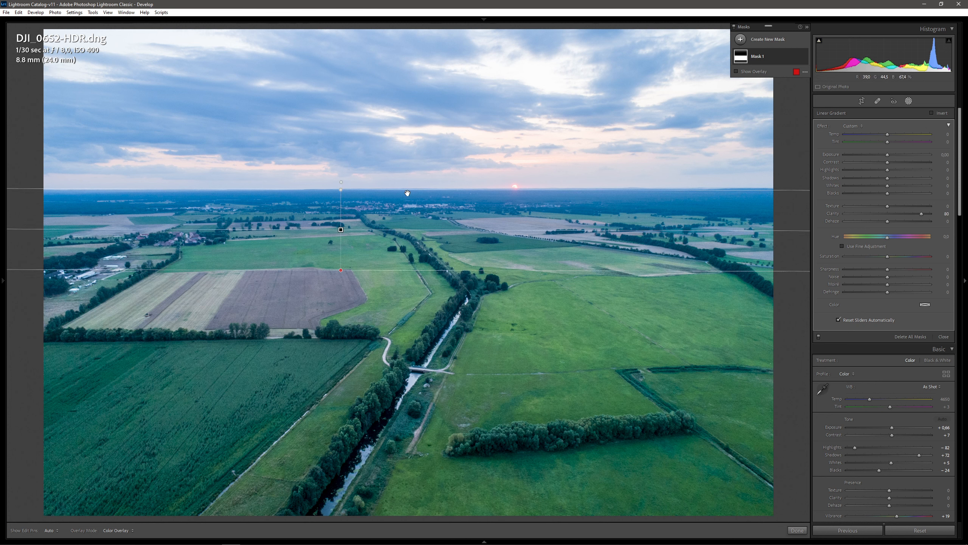
- Narrow the linear gradient's transition around the horizon, extend it slightly into the sky and tilt it slightly, checking coverage with the overlay
left_click_drag(407, 190, 406, 186)
left_click_drag(364, 269, 362, 243)
left_click_drag(362, 186, 362, 180)
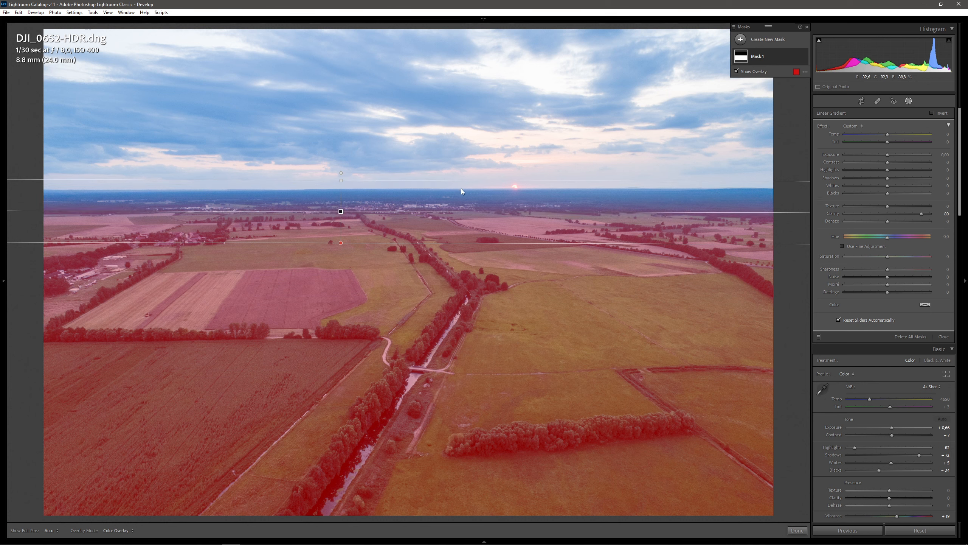
left_click_drag(341, 173, 342, 173)
key("o")
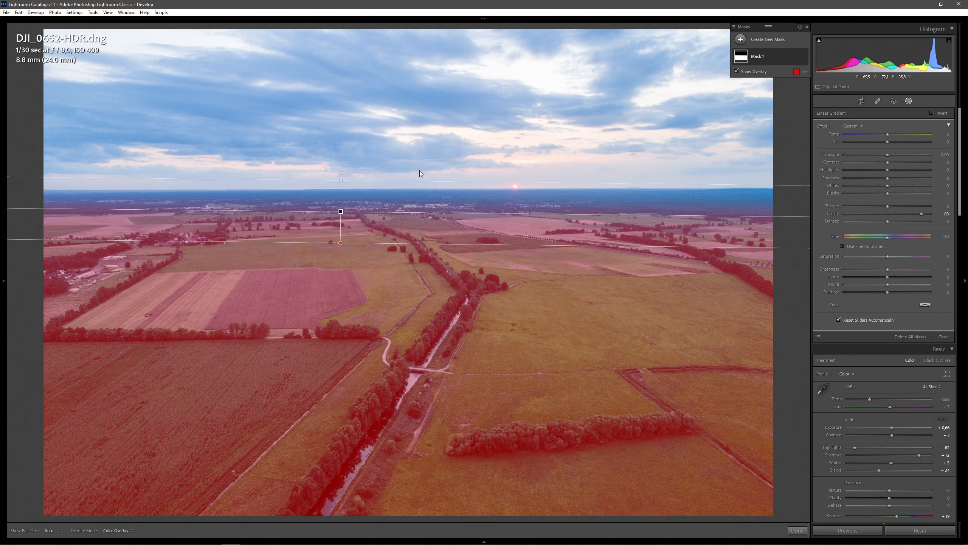
key("o")
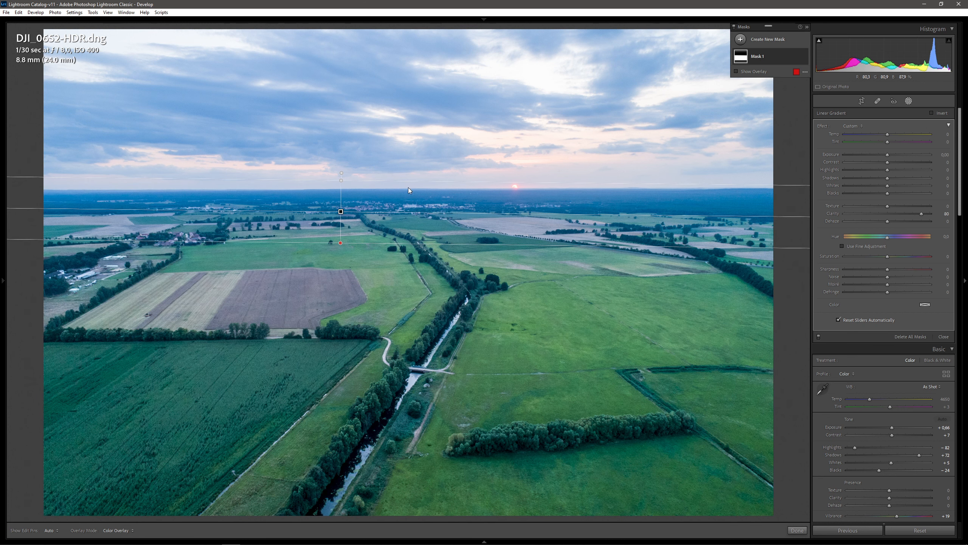
key("o")
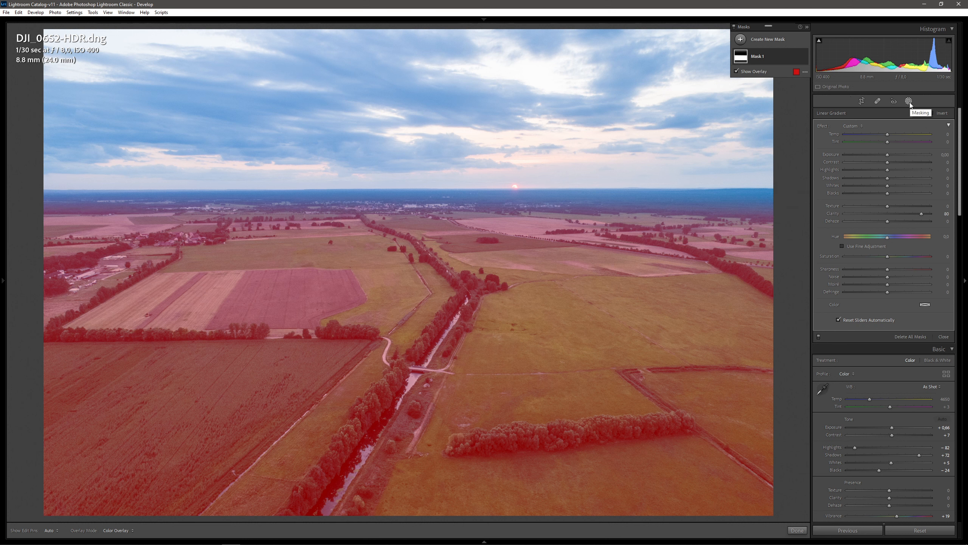
- Float the mask list over the photo, preview the Color Overlay on B&W and Image on B&W modes, and restore Color Overlay
left_click_drag(773, 32, 600, 183)
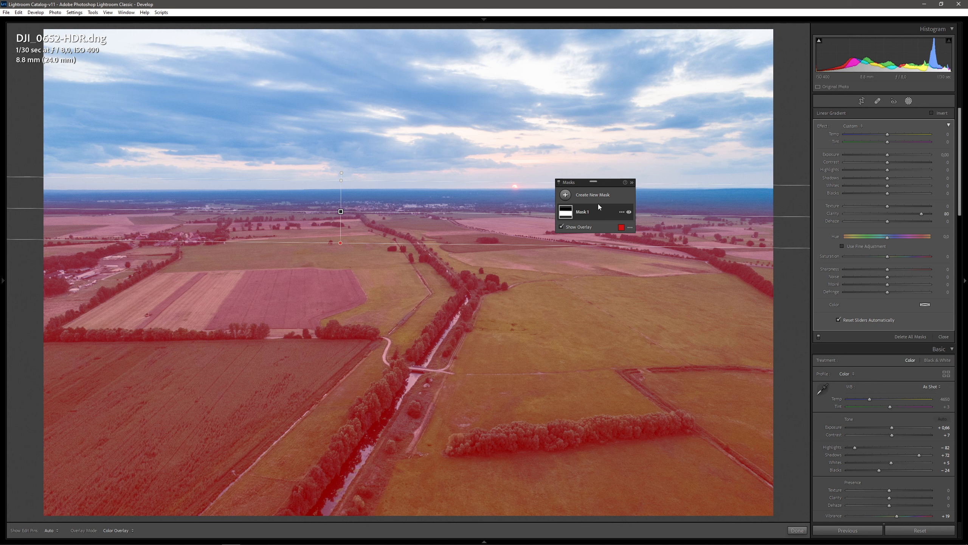
left_click_drag(581, 183, 648, 192)
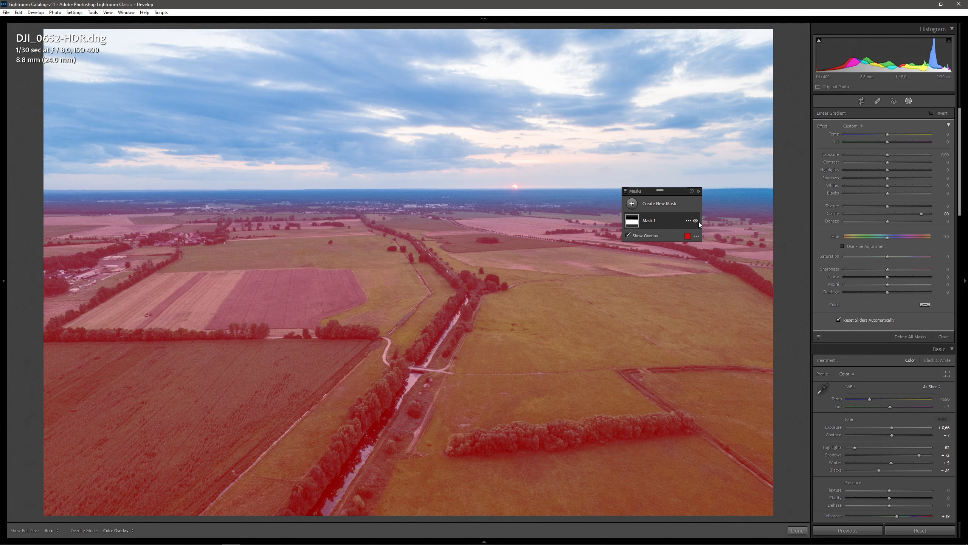
left_click(697, 236)
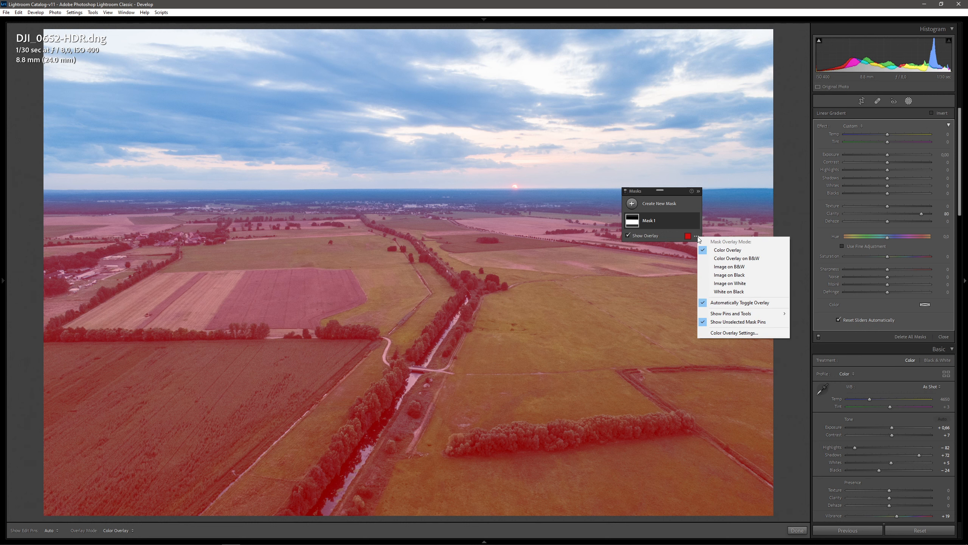
left_click(754, 260)
left_click(697, 236)
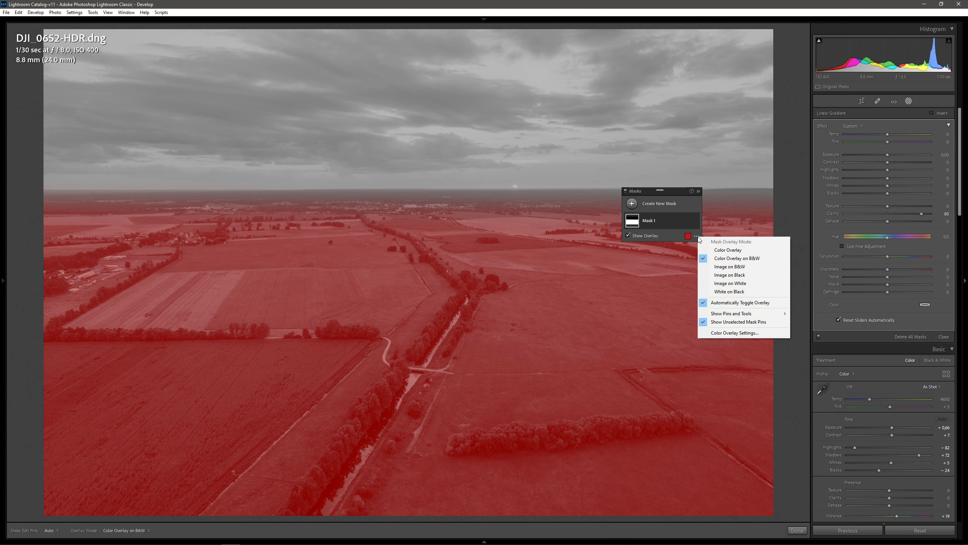
left_click(729, 266)
left_click(697, 236)
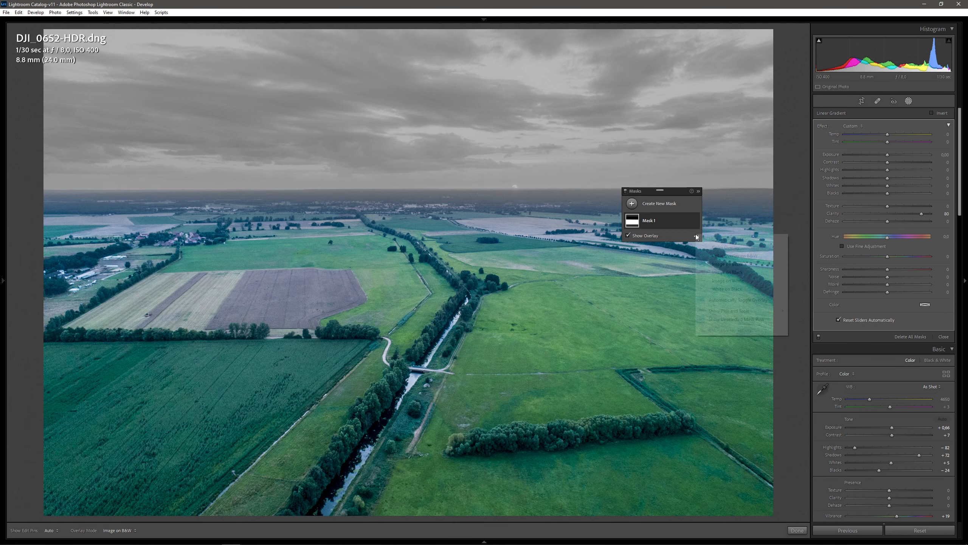
left_click(726, 248)
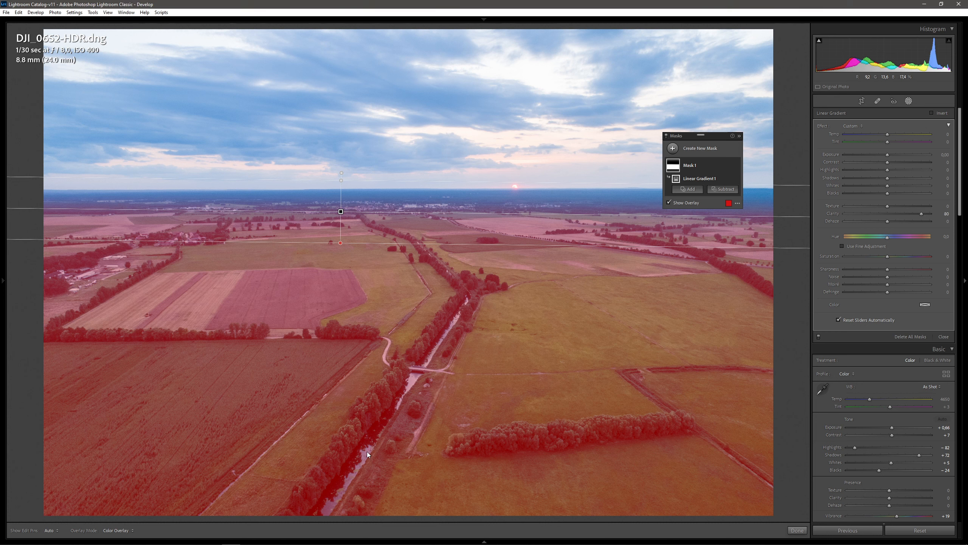
- Subtract the river from the gradient mask with a size 2.0 brush stroke running along the water from the foreground
left_click(724, 193)
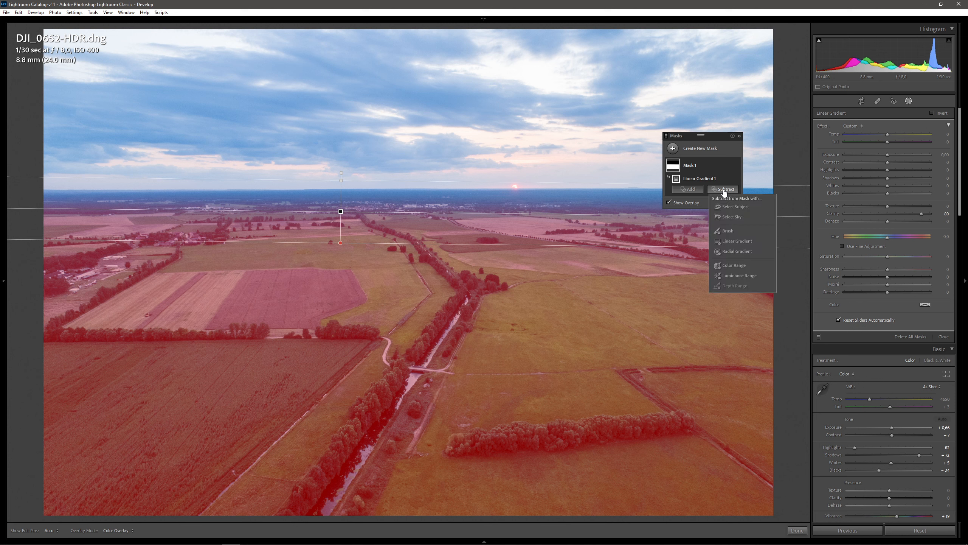
left_click(732, 231)
left_click_drag(327, 508, 467, 298)
scroll(412, 386, "down", 2)
scroll(470, 301, "down", 1)
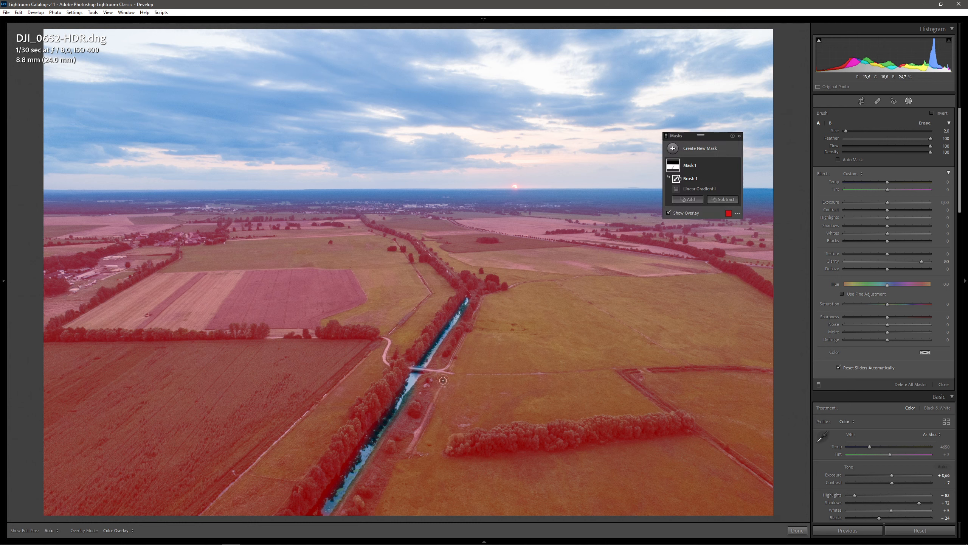
- Examine the brushed-out river area with the mask pins and red overlay shown and hidden, leaving the overlay off
key("h")
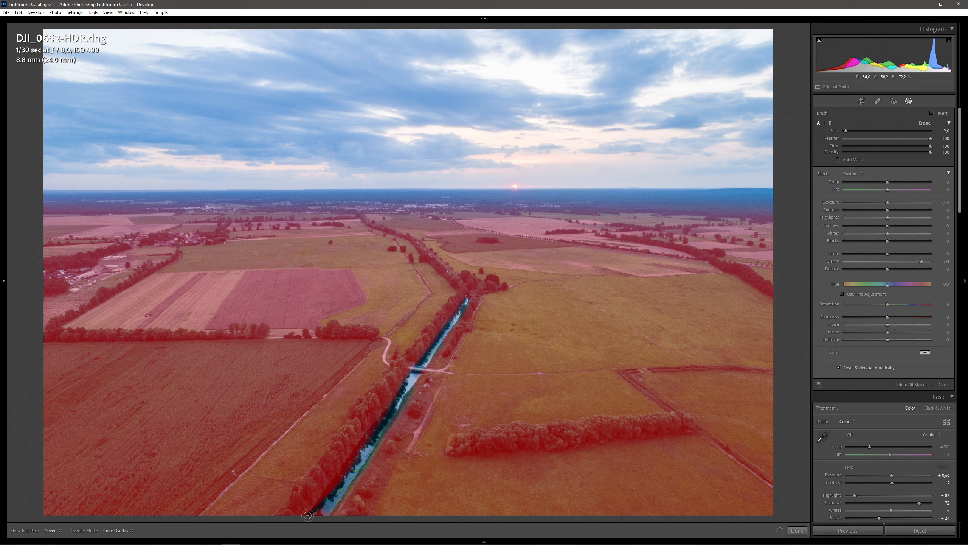
key("h")
key("o")
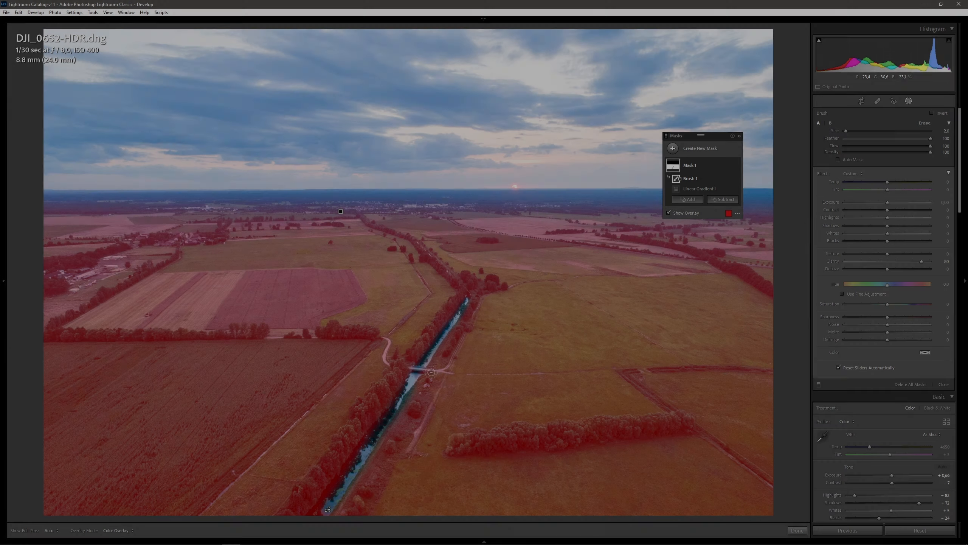
key("h")
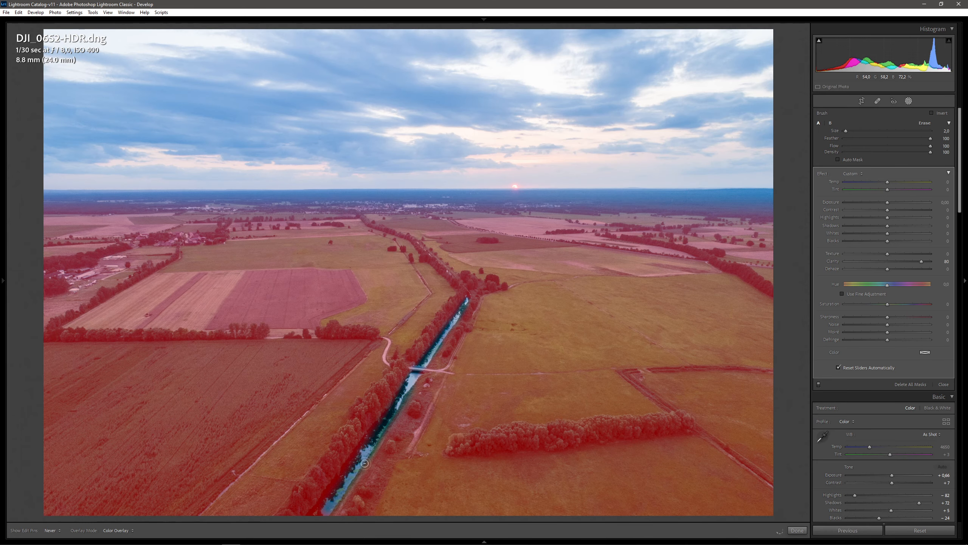
key("h")
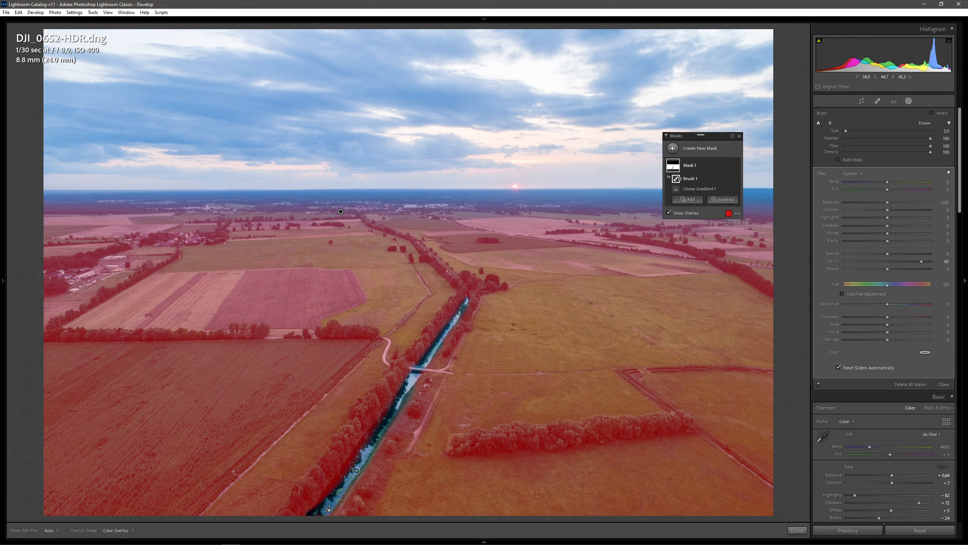
key("o")
key("o")
key("o")
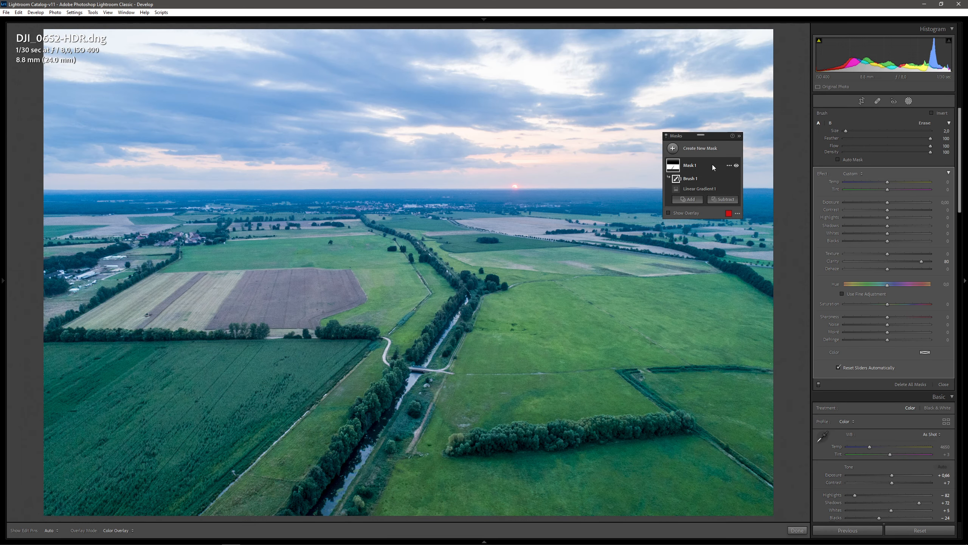
- Add a radial gradient to the mask centred on the sun, enlarge it into the sky and fields, and check it with the overlay
left_click(688, 199)
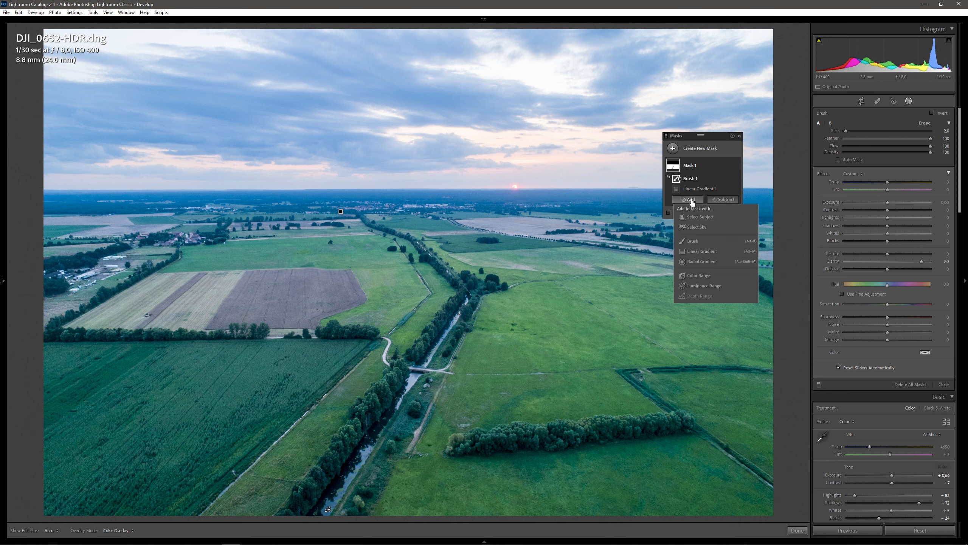
left_click(704, 261)
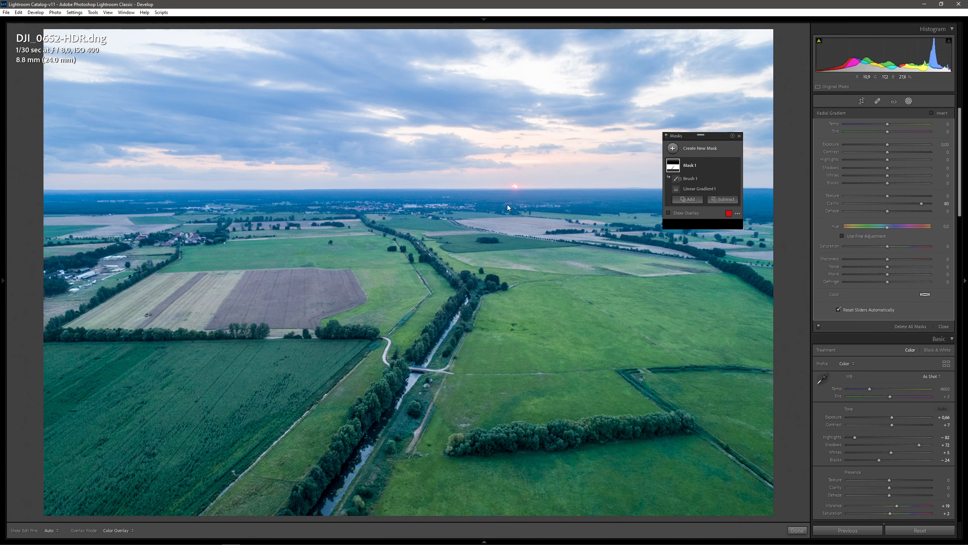
left_click_drag(516, 187, 549, 217)
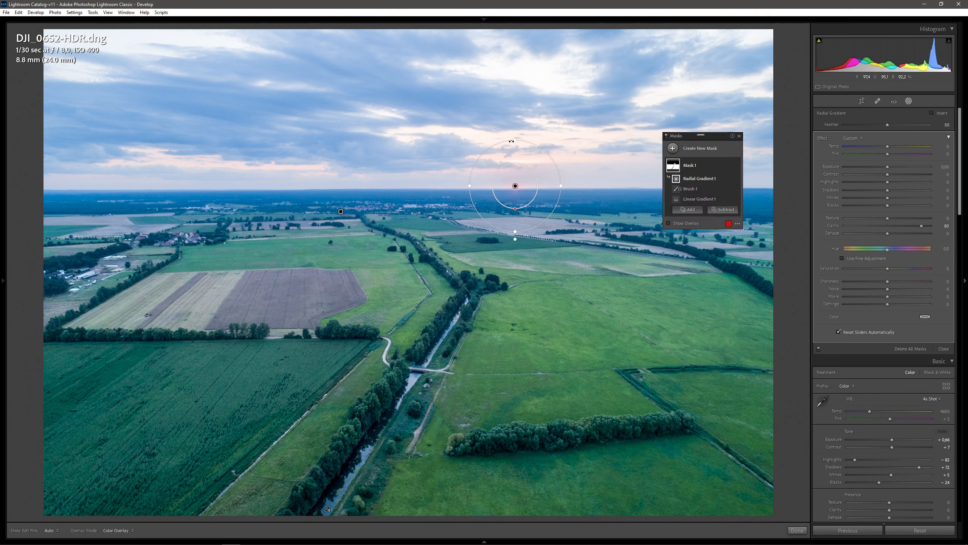
left_click_drag(515, 140, 502, 66)
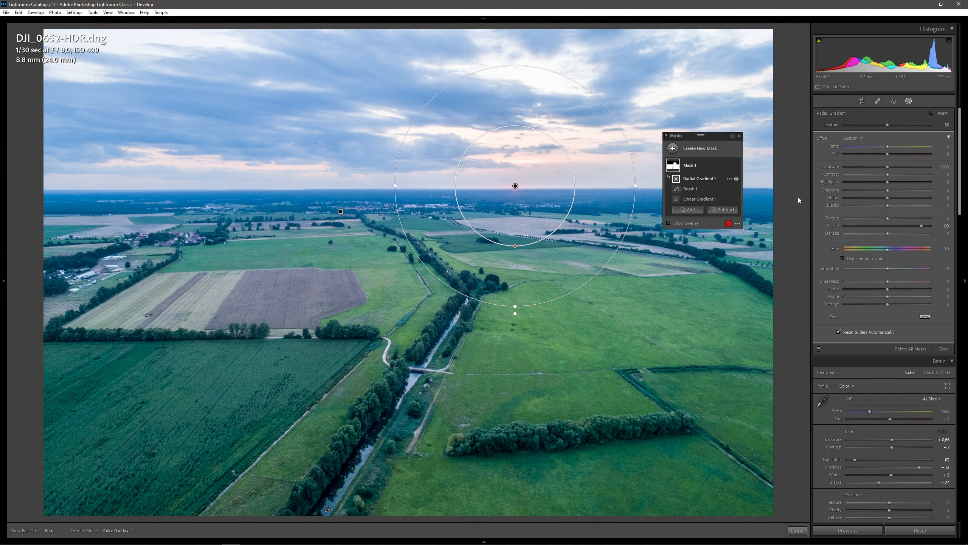
key("o")
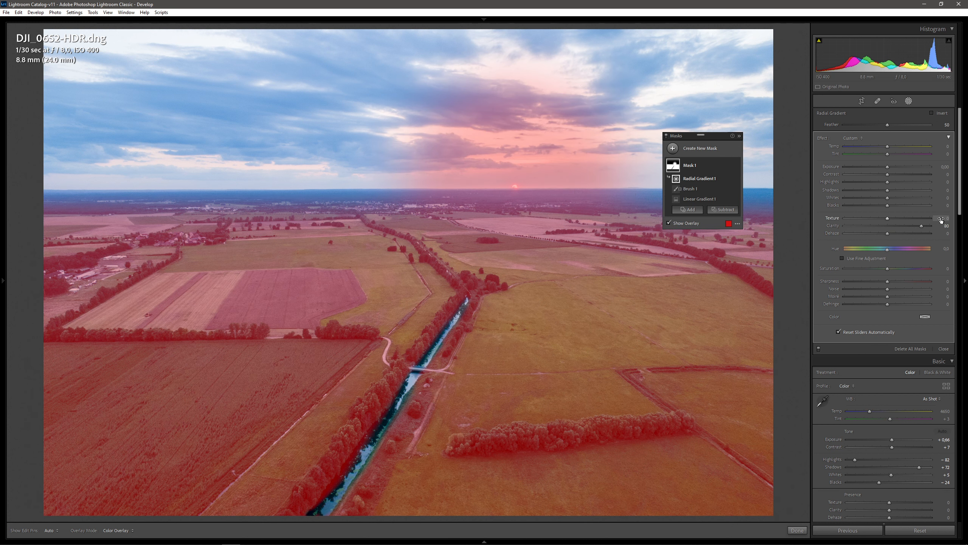
key("o")
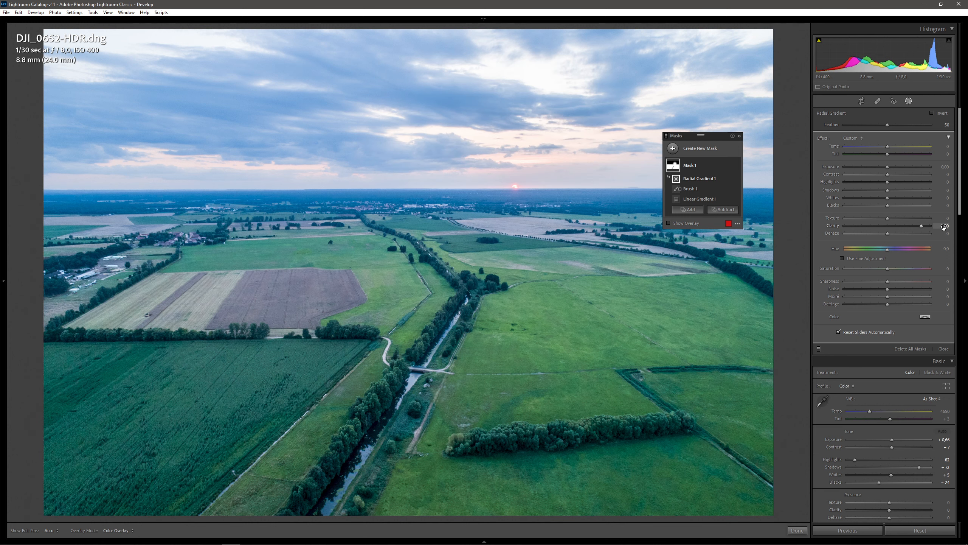
- Compare the photo with the mask adjustments switched on and off
left_click(818, 348)
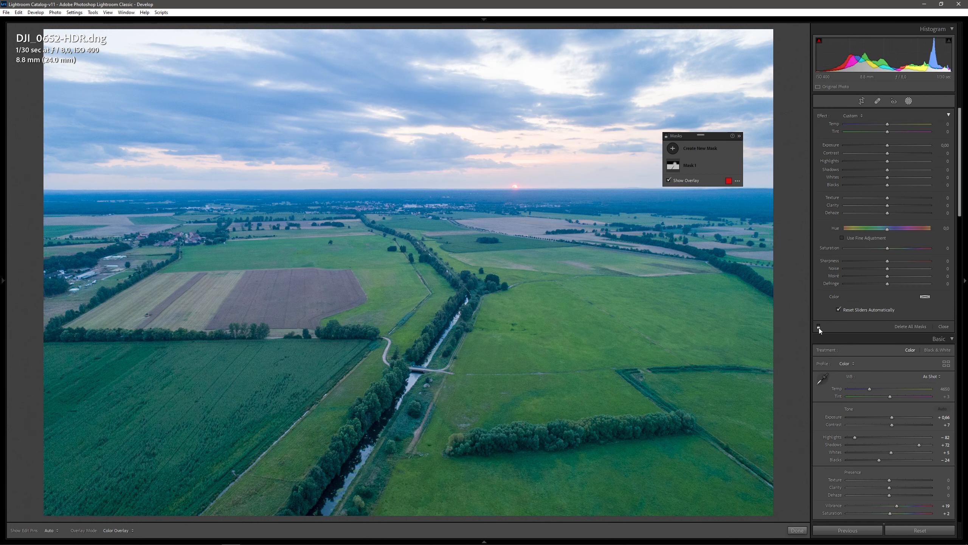
left_click(819, 327)
left_click(819, 328)
left_click(818, 328)
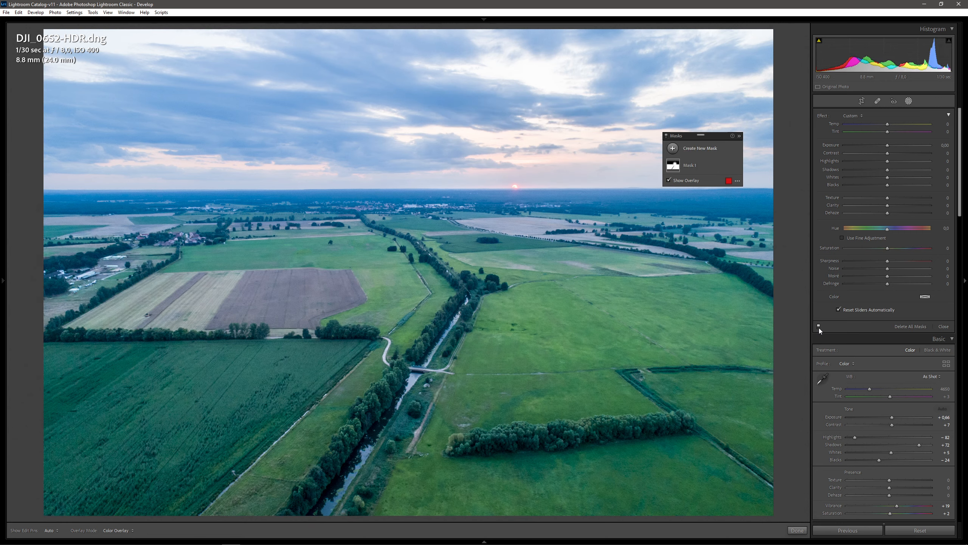
left_click(819, 328)
left_click(819, 328)
left_click(819, 328)
left_click(820, 328)
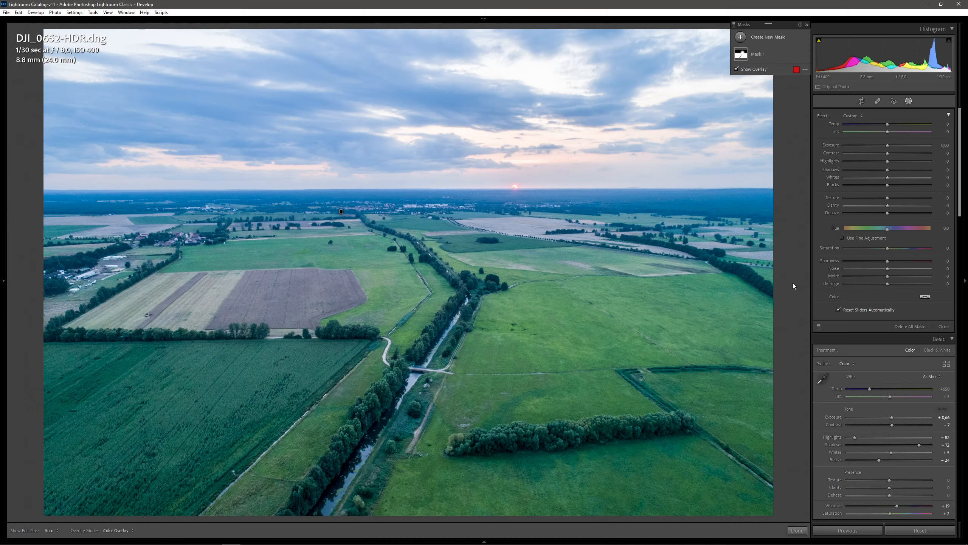
- Create a new mask with Select Sky, check its coverage with the overlay, and leave the overlay hidden
left_click(739, 37)
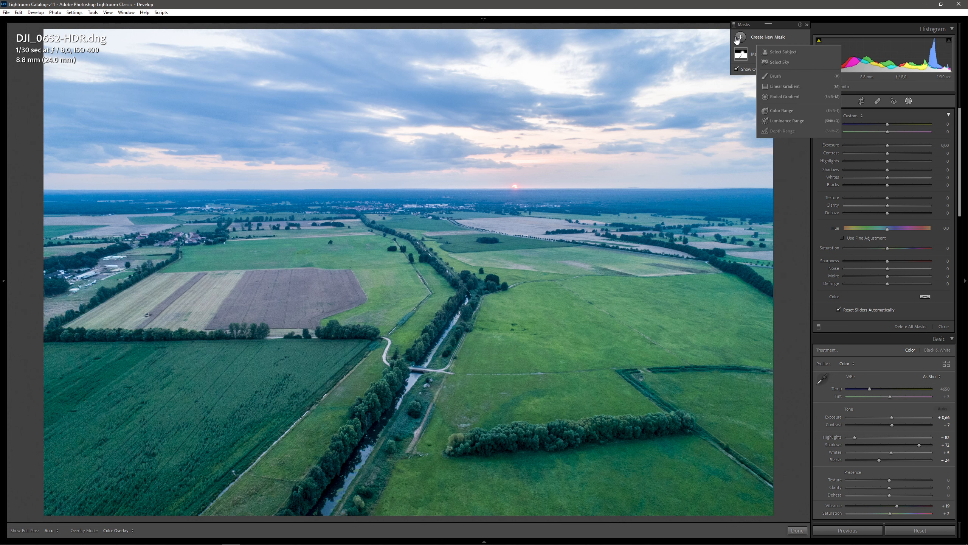
left_click(784, 62)
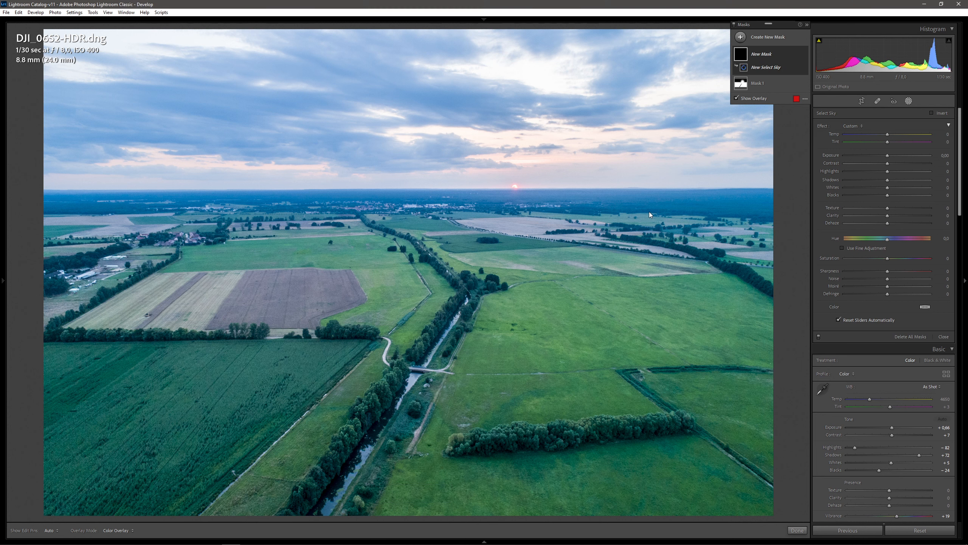
key("o")
key("o")
key("o")
key("o")
key("o")
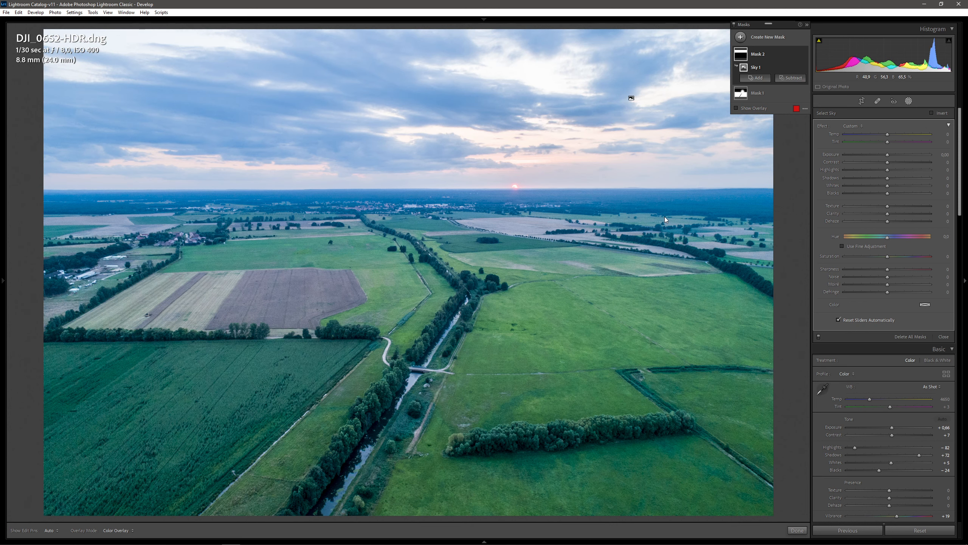
- On the sky mask of the aerial photo, raise Clarity to about 63 and lower Highlights with the overlay hidden
key("o")
mouse_move(946, 214)
left_mouse_down()
mouse_move(915, 214)
mouse_move(967, 214)
mouse_move(955, 214)
left_mouse_up()
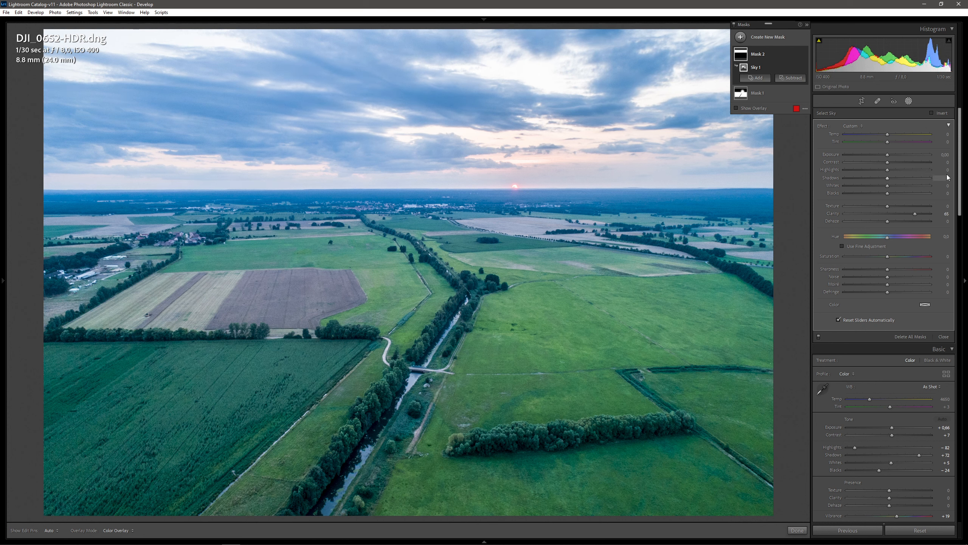
left_click_drag(947, 170, 914, 170)
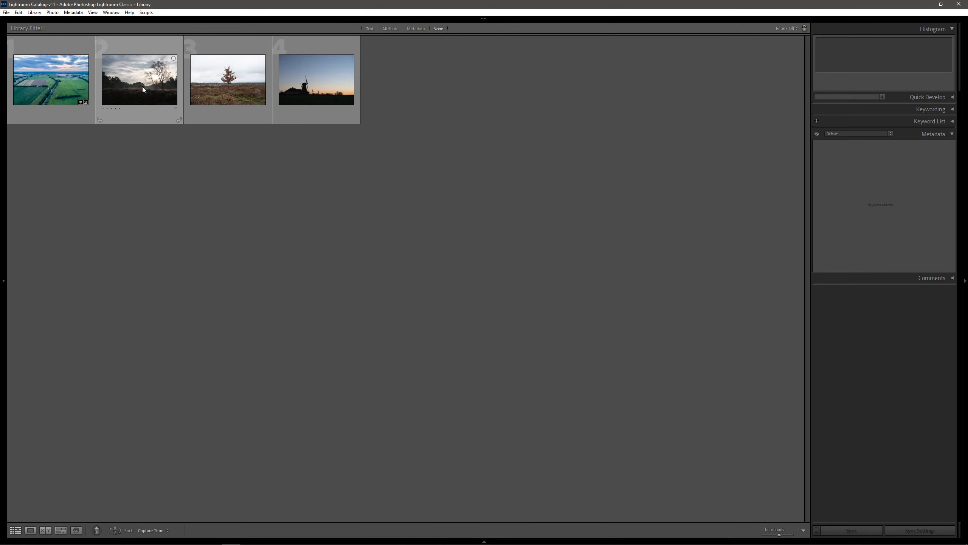
- Open the photo _LCS2074.NEF of the backlit birch tree for developing and apply automatic tone adjustments
double_click(143, 87)
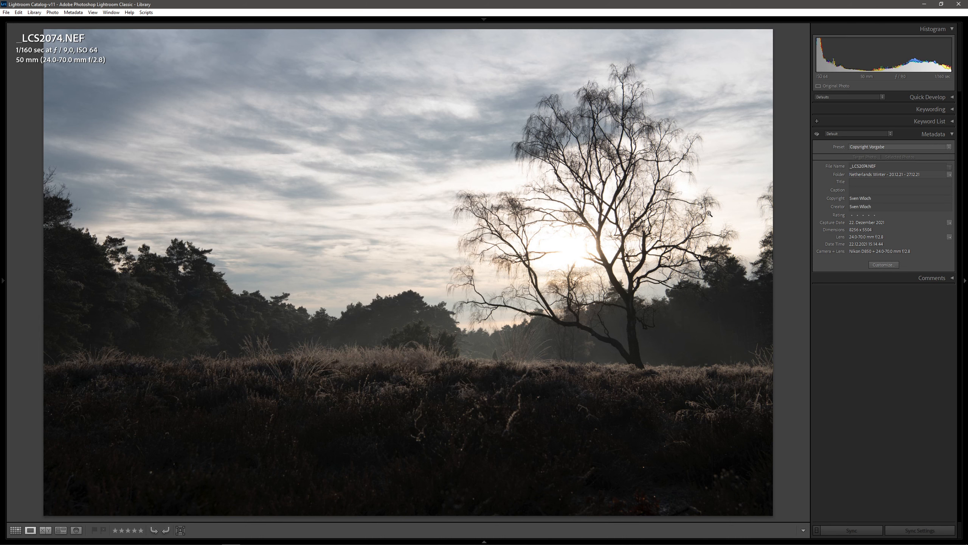
key("d")
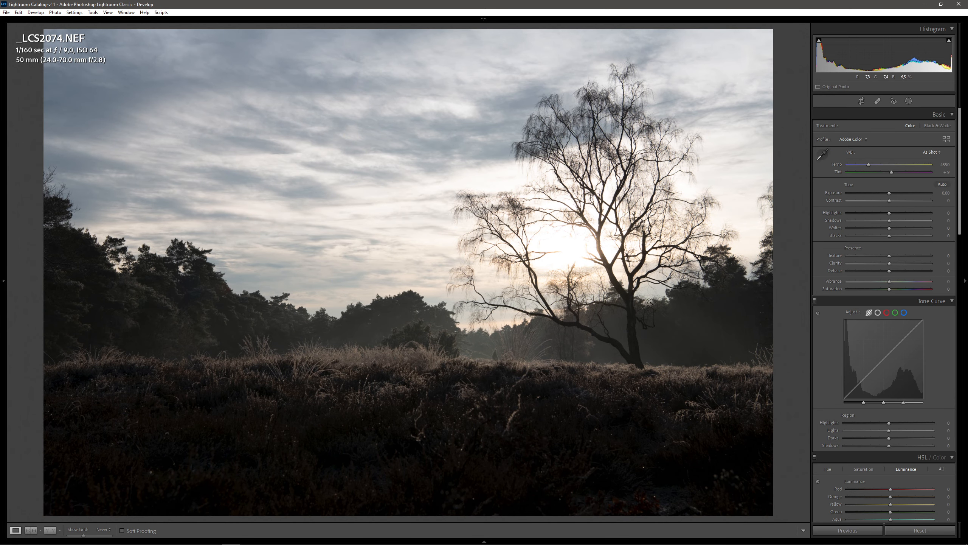
left_click(941, 184)
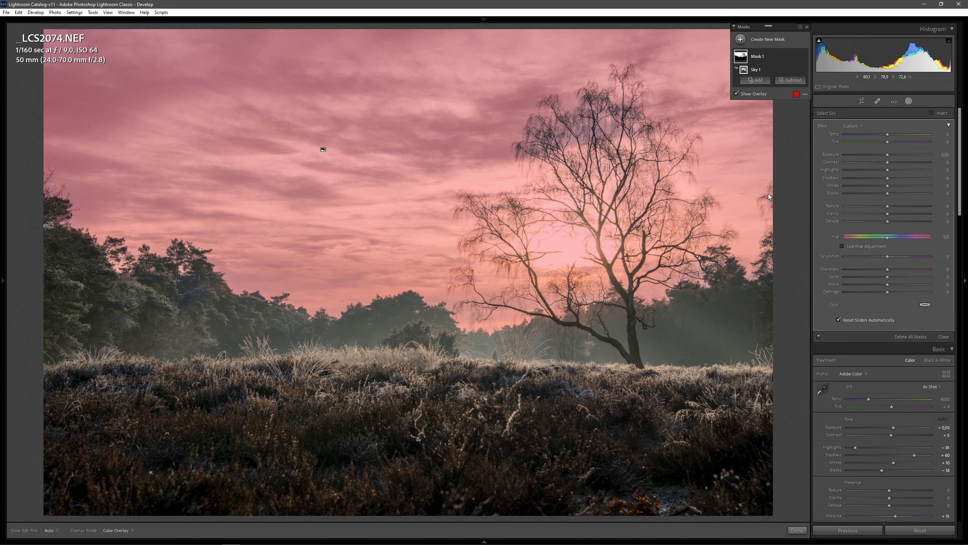
- Check the sky mask's coverage around the birch branches by switching the red overlay off and on
key("o")
key("o")
key("o")
key("o")
- Set the mask overlay mode to White on Black and compare the sky mask with the photo, leaving the overlay hidden
left_click(807, 95)
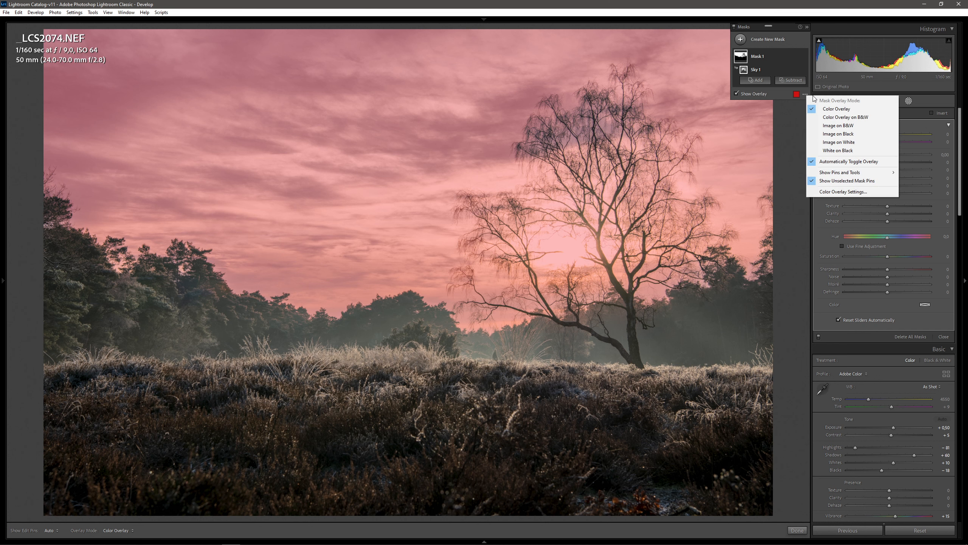
left_click(855, 152)
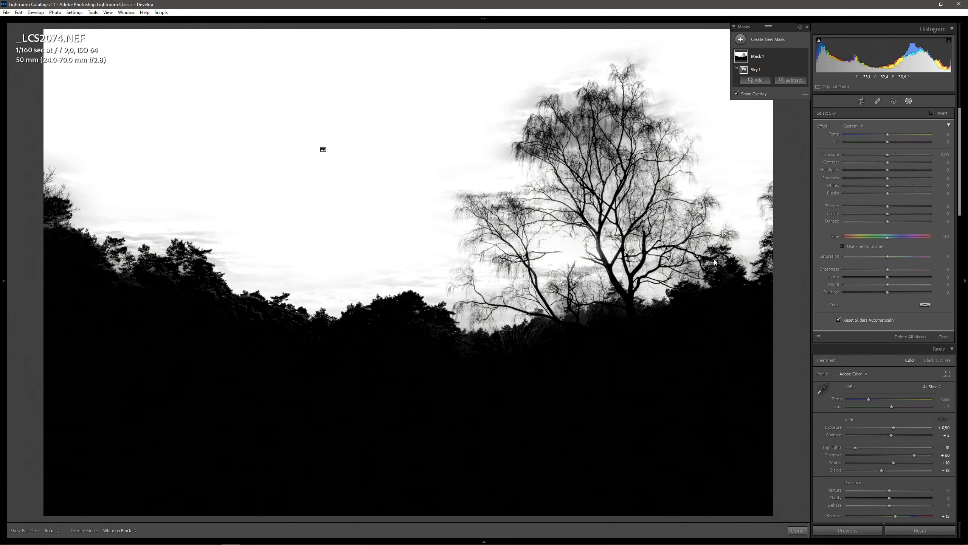
key("o")
key("o")
key("o")
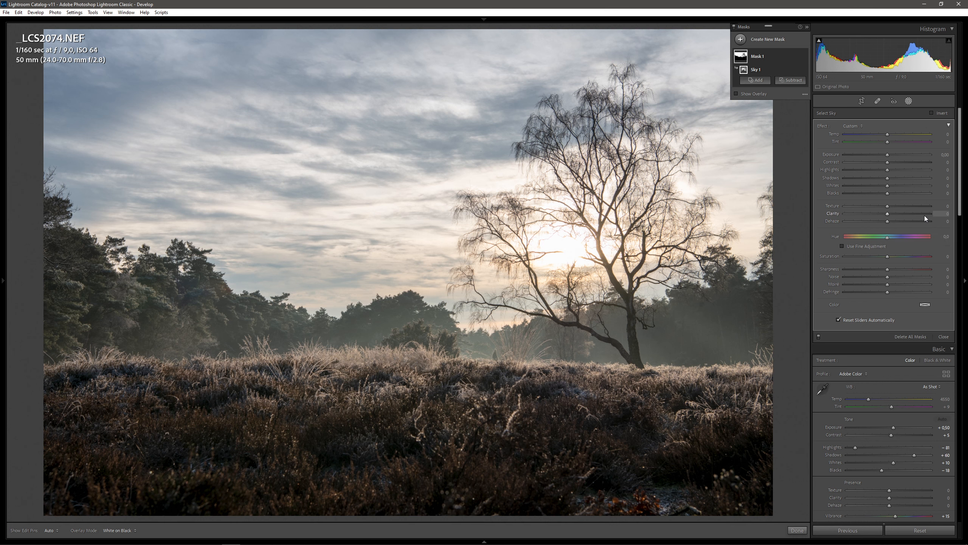
key("o")
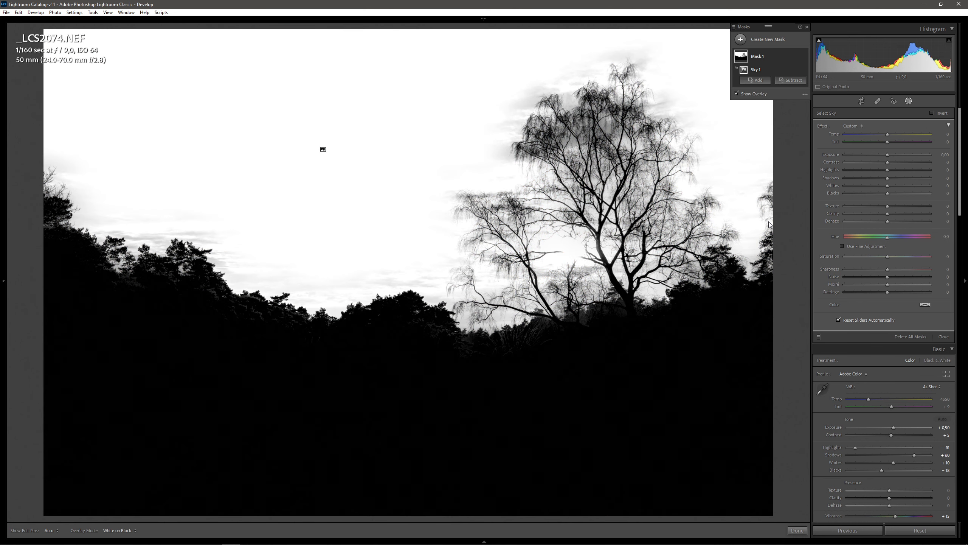
key("o")
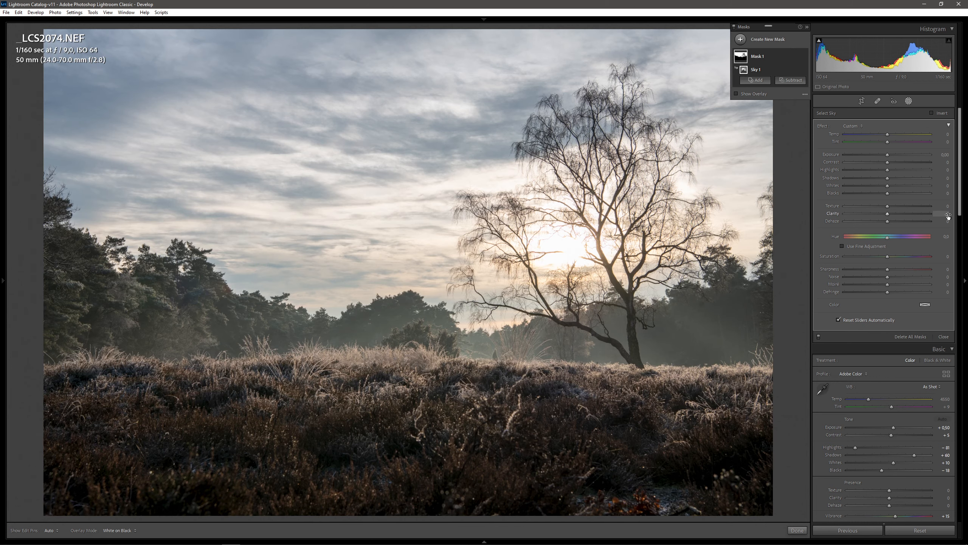
- On the birch photo's sky mask, set Clarity to 92, Highlights to about -64 and Contrast to about 46, then check the overlay
left_click_drag(887, 214, 927, 214)
left_click(933, 172)
type("-65")
key("Return")
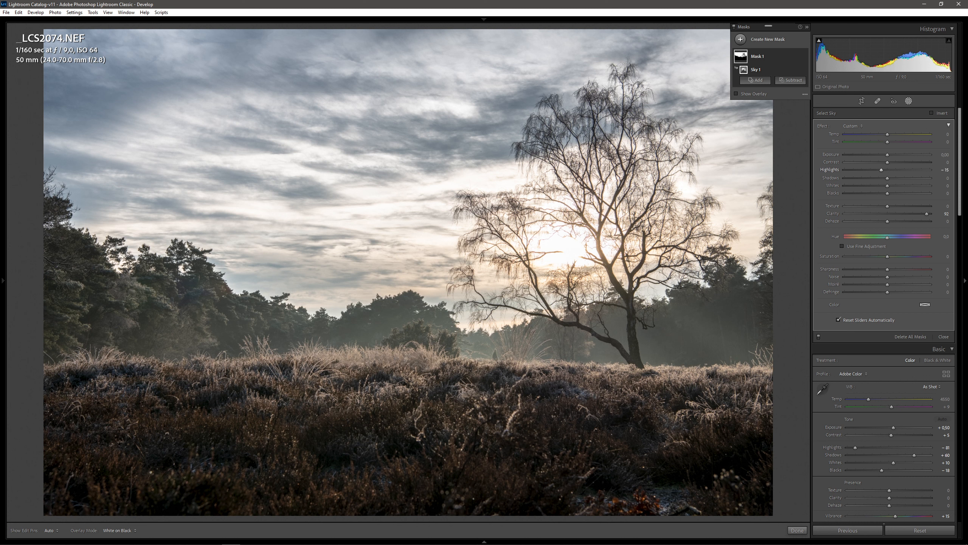
mouse_move(860, 170)
left_mouse_down()
mouse_move(844, 170)
mouse_move(869, 169)
mouse_move(861, 170)
left_mouse_up()
left_click_drag(943, 163, 908, 163)
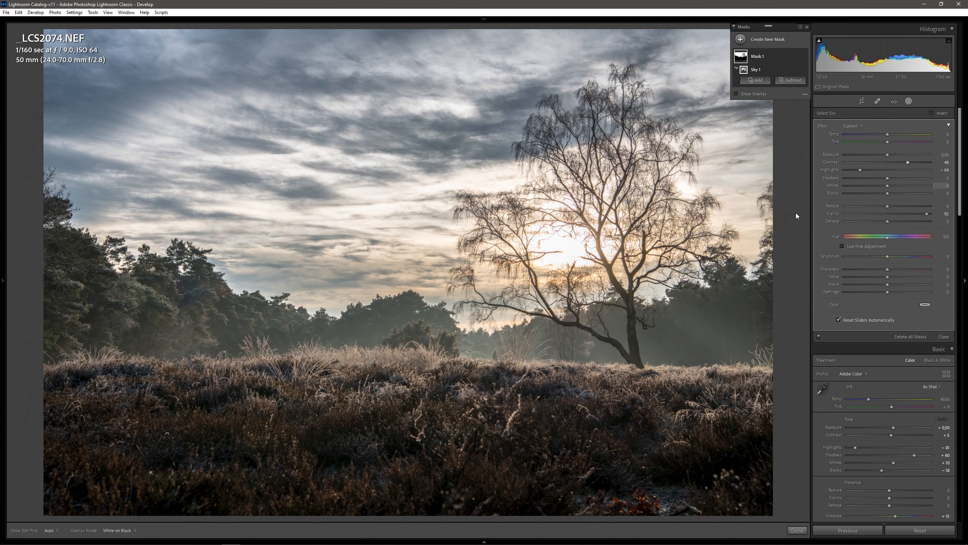
key("o")
key("o")
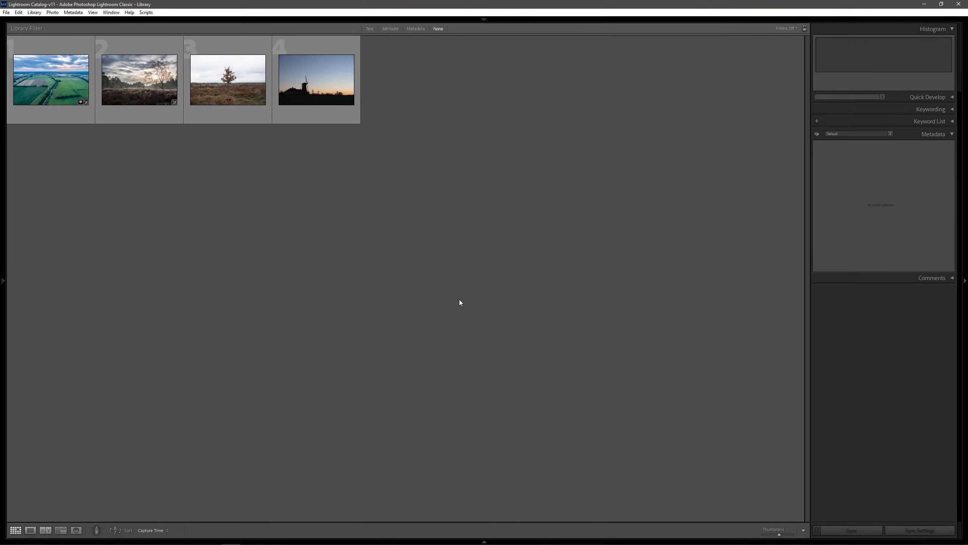
- Open the photo _LCS2162.NEF of the lone tree for developing and create a Select Subject mask of the tree
double_click(248, 93)
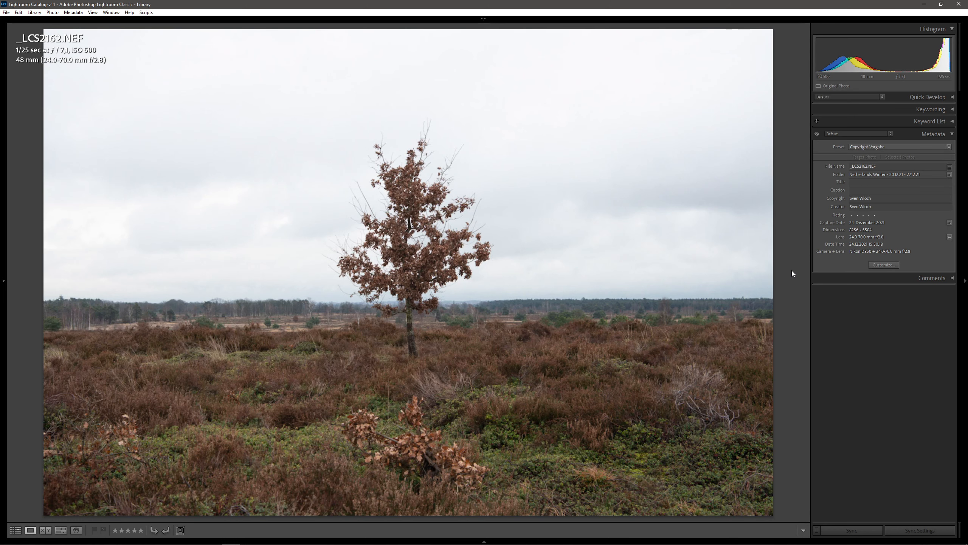
key("d")
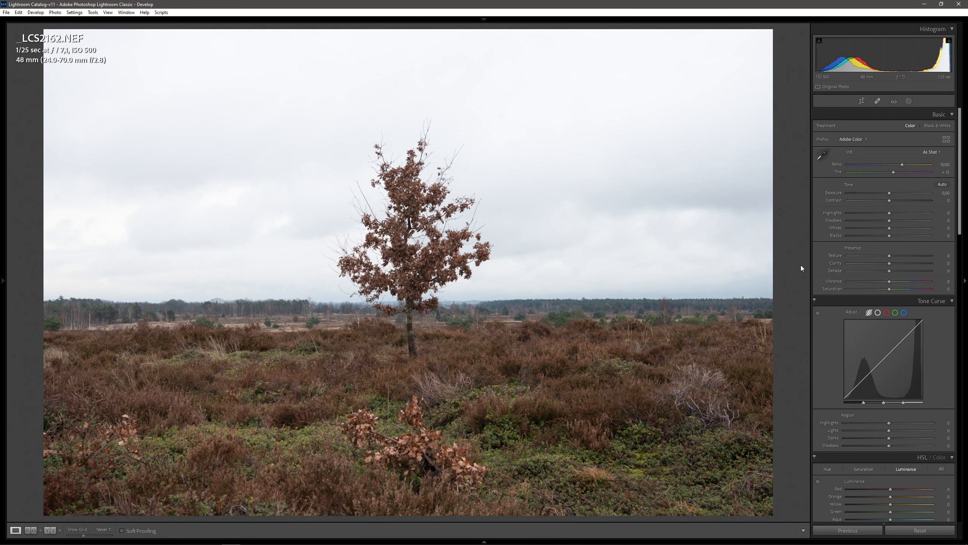
left_click(909, 101)
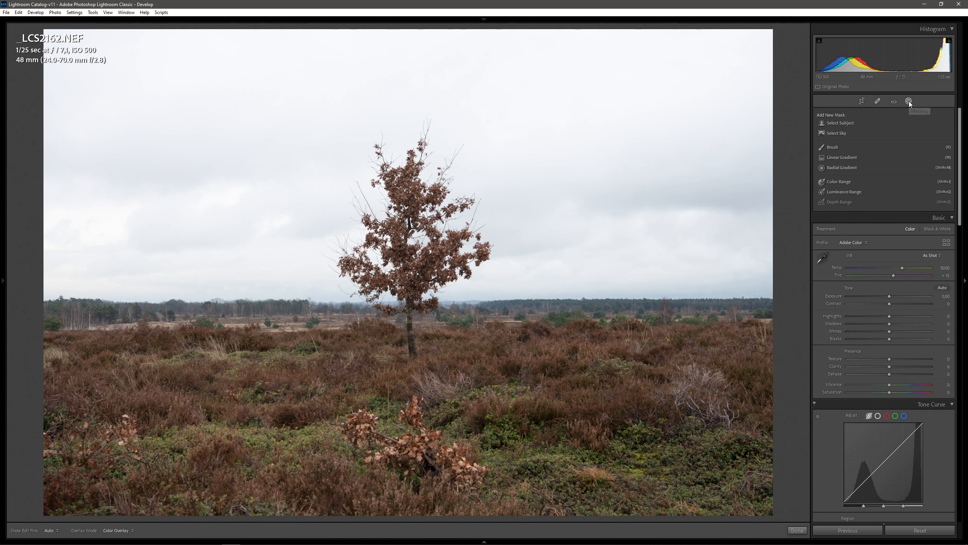
left_click(851, 123)
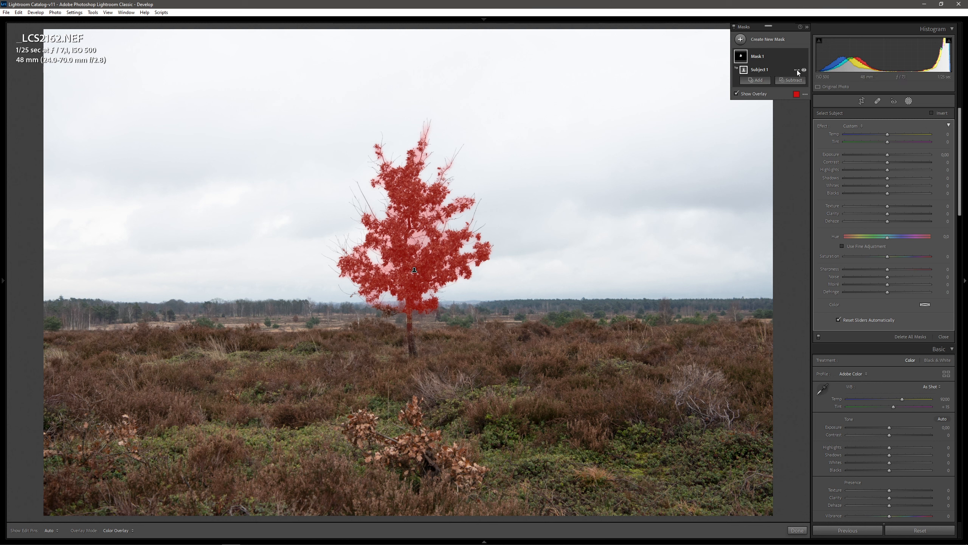
- Invert the tree's subject selection to cover the background, and invert it back to the tree
right_click(797, 70)
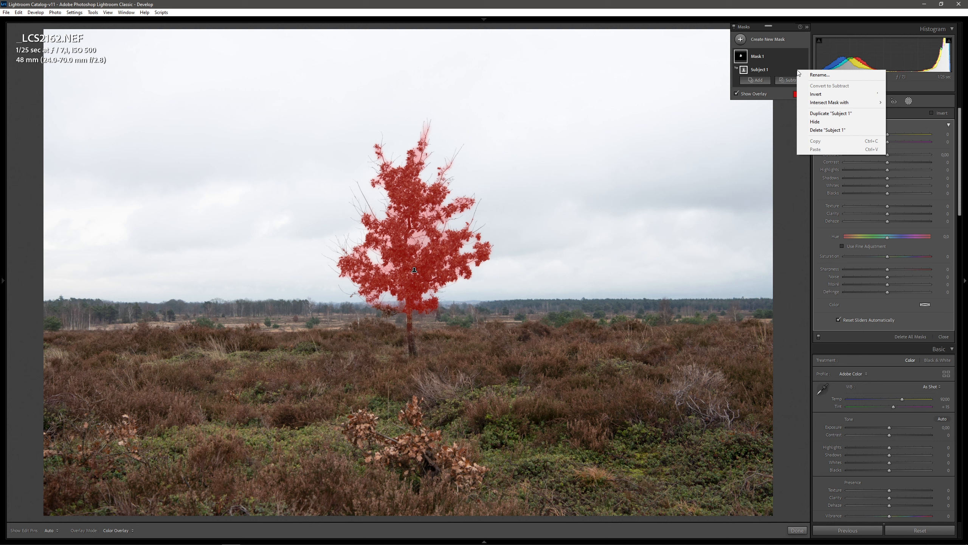
left_click(829, 97)
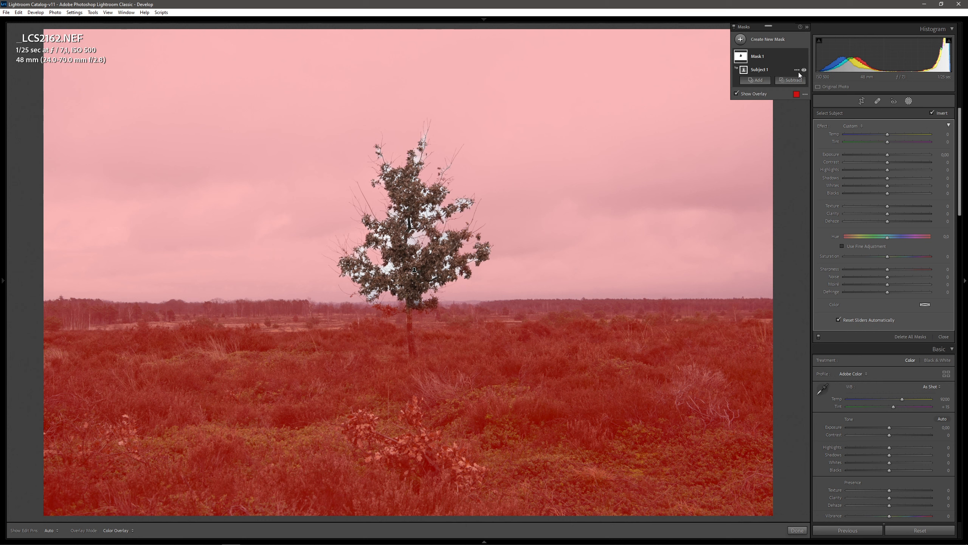
left_click(796, 70)
left_click(830, 96)
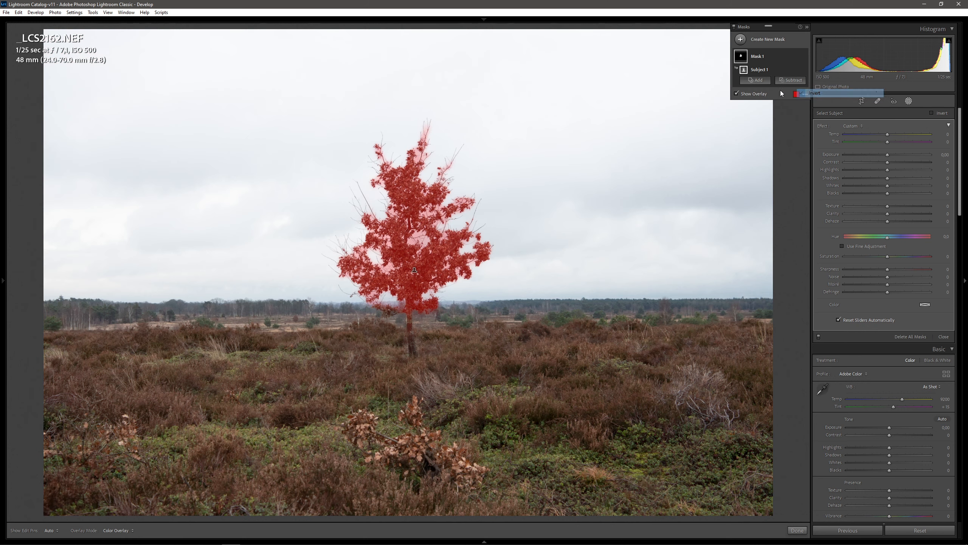
- Add a brush to the tree mask and paint over the trunk with a brush size of about 2
left_click(759, 82)
left_click(771, 121)
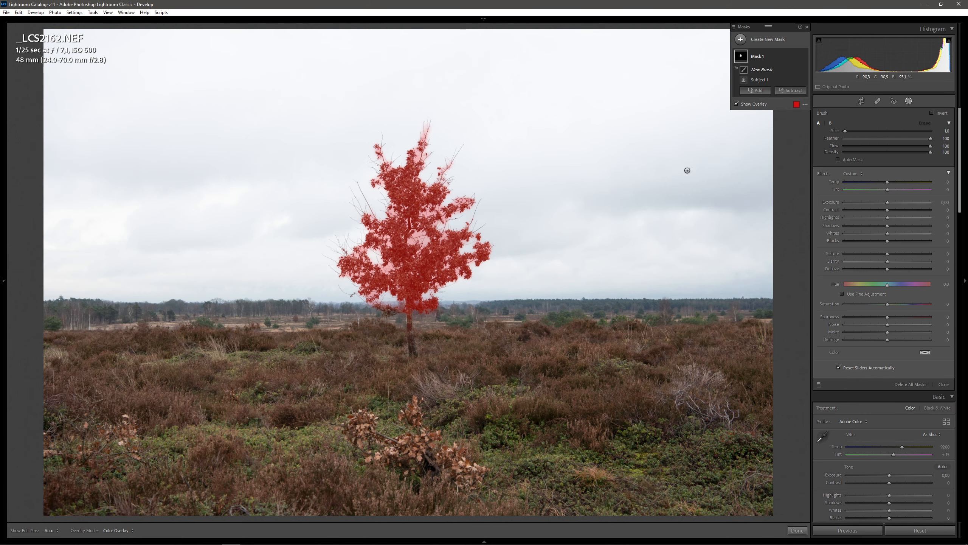
left_click_drag(413, 354, 410, 307)
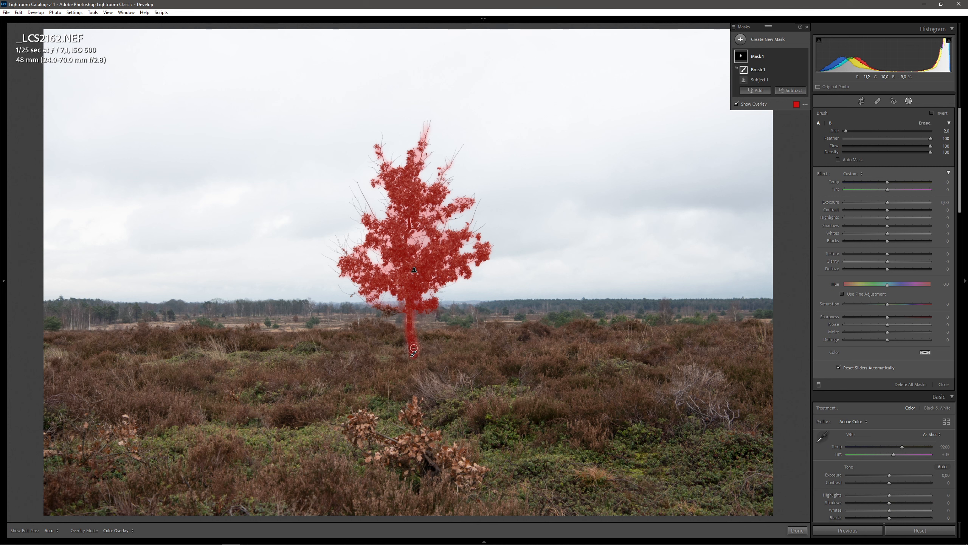
- Hide the mask overlay and set the tree mask's Clarity to 54
key("o")
left_click(948, 262)
type("54")
key("Return")
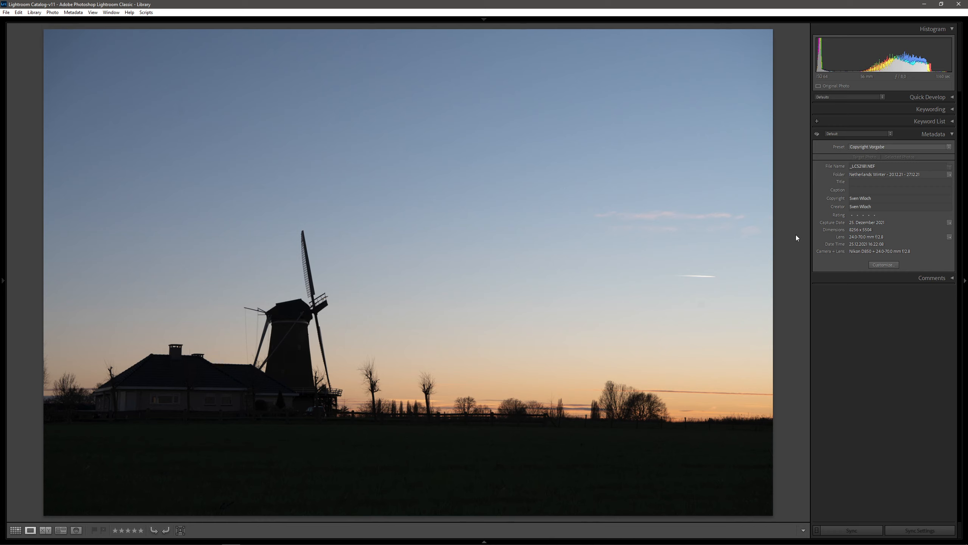
- Open the windmill photo _LCS2181.NEF for developing and create a Color Range mask sampled from the blue sky above the windmill
key("d")
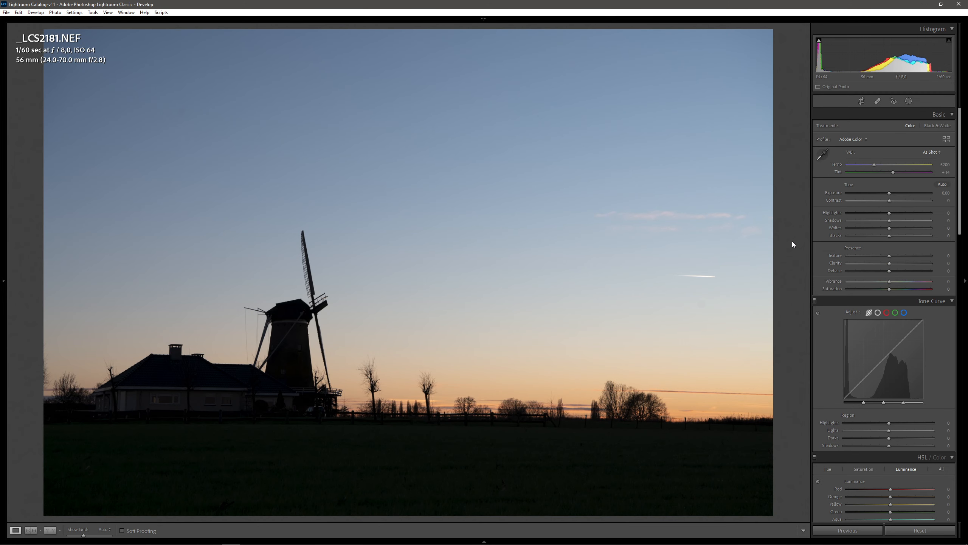
left_click(909, 101)
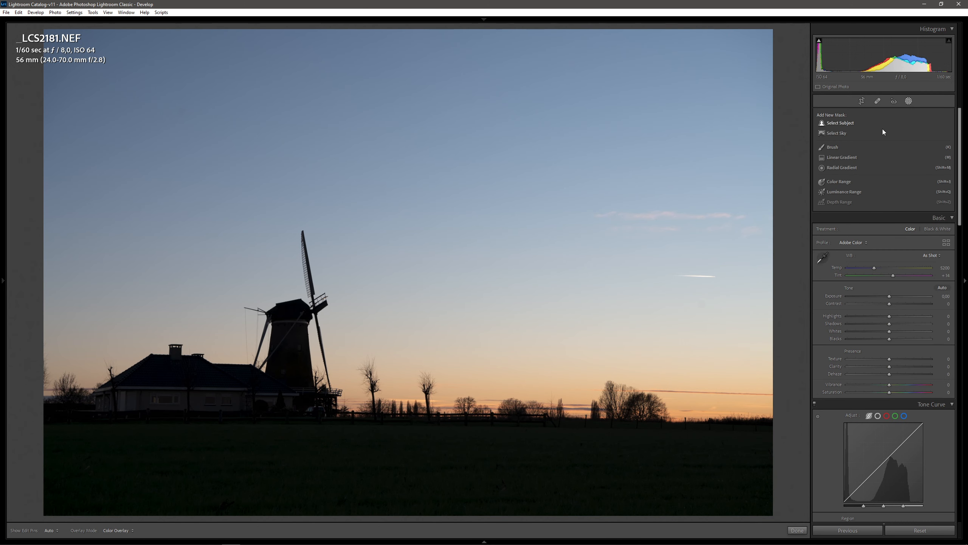
left_click(844, 180)
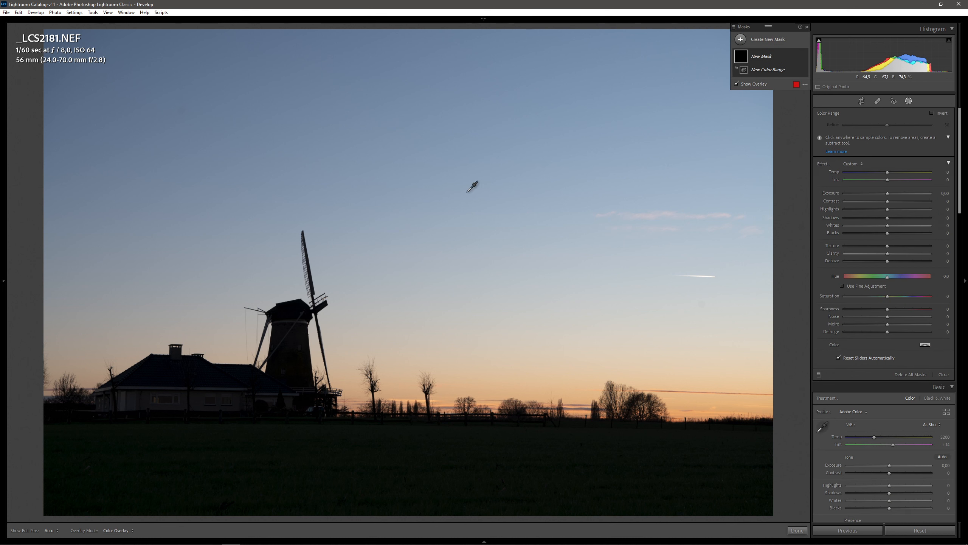
left_click(295, 159)
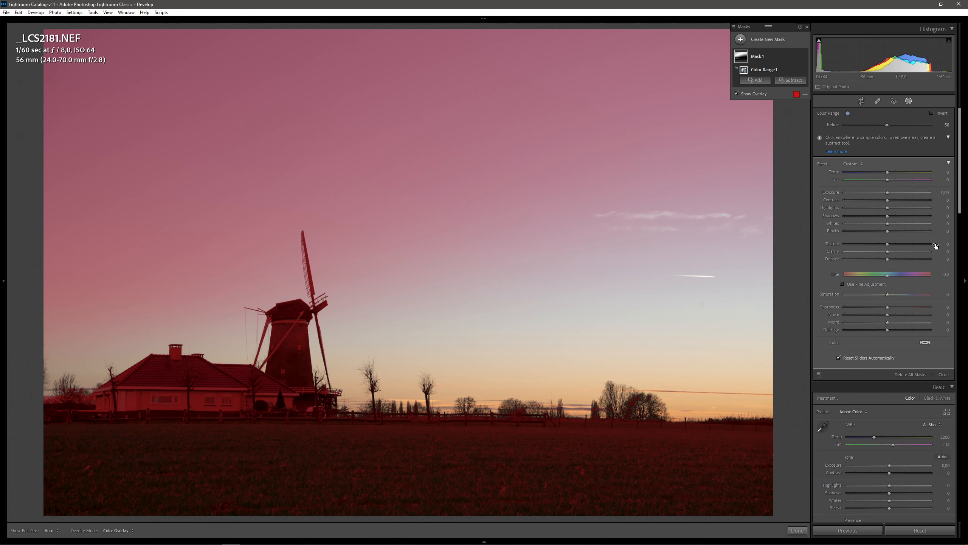
- Raise the blue sky mask's Saturation to about 80 and adjust the colour range's Refine amount, checking its coverage with the overlay
mouse_move(941, 294)
left_mouse_down()
mouse_move(954, 294)
mouse_move(904, 294)
mouse_move(922, 294)
left_mouse_up()
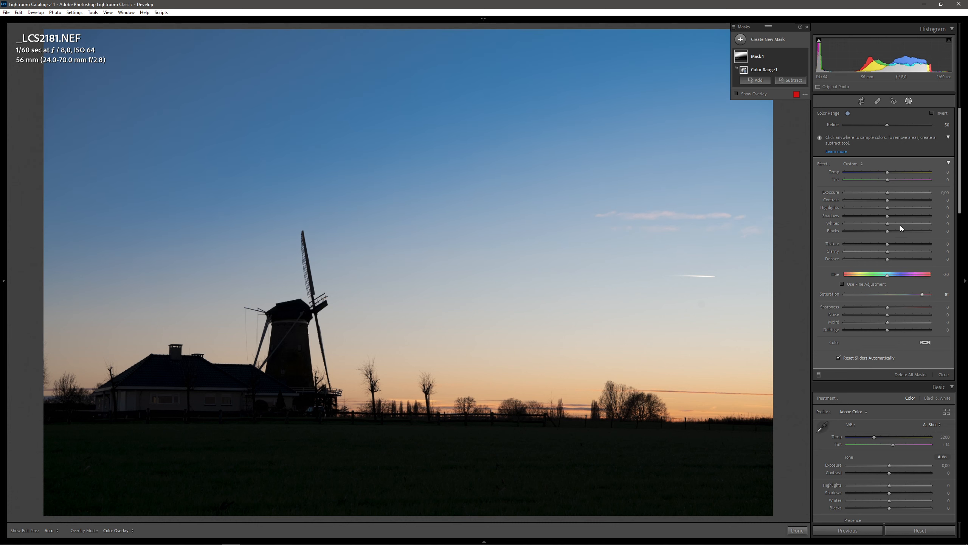
left_click(948, 125)
type("16")
key("Return")
left_click_drag(939, 126, 929, 125)
key("o")
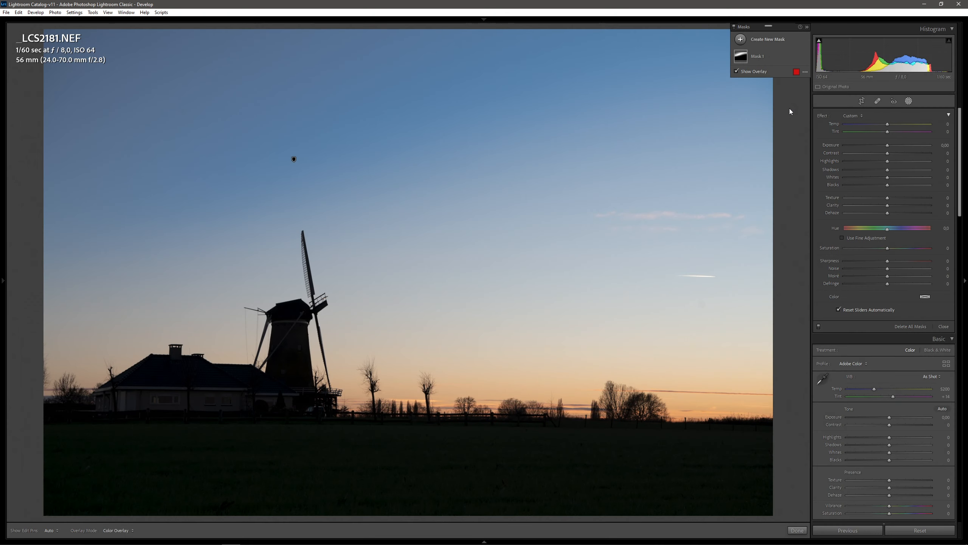
- Create a second mask with Luminance Range, sampled from the dark field in the foreground of the windmill photo
left_click(764, 42)
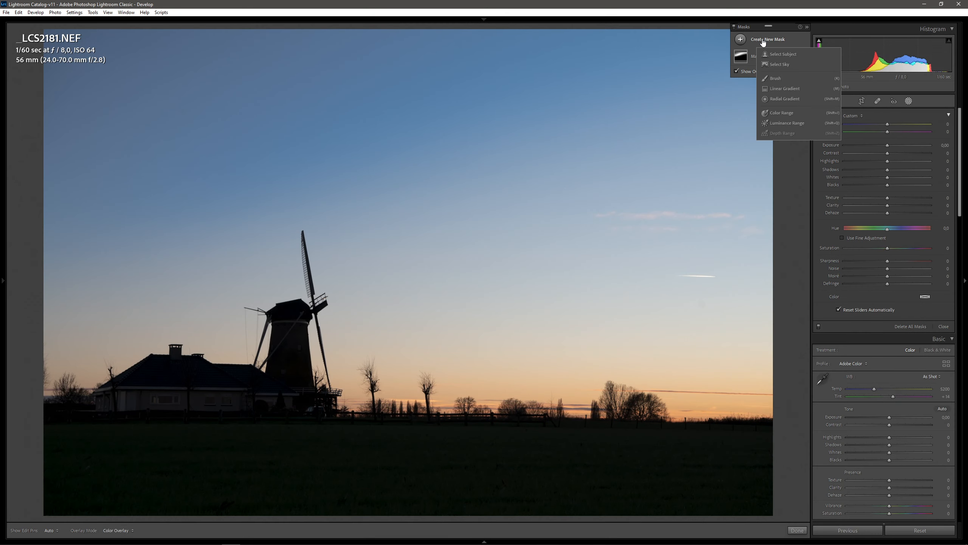
left_click(792, 123)
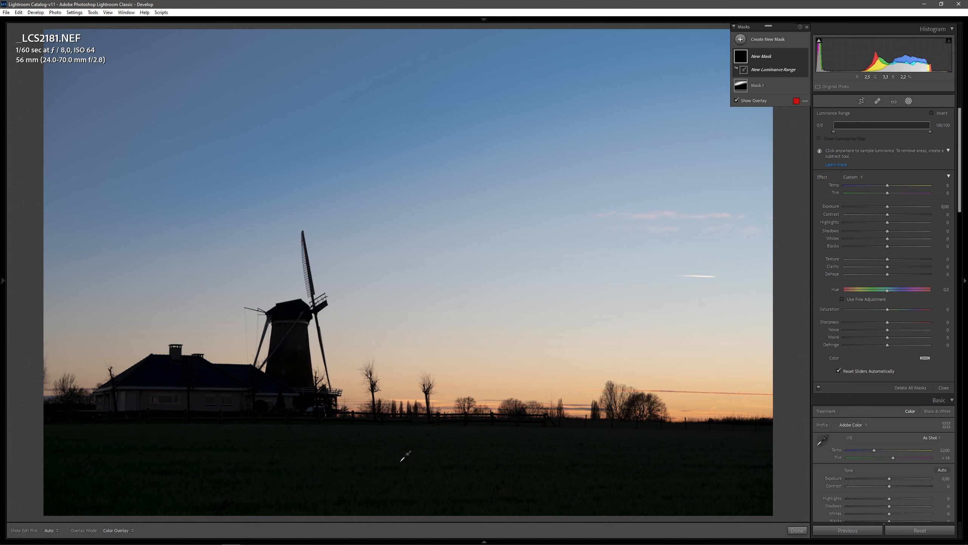
left_click(405, 456)
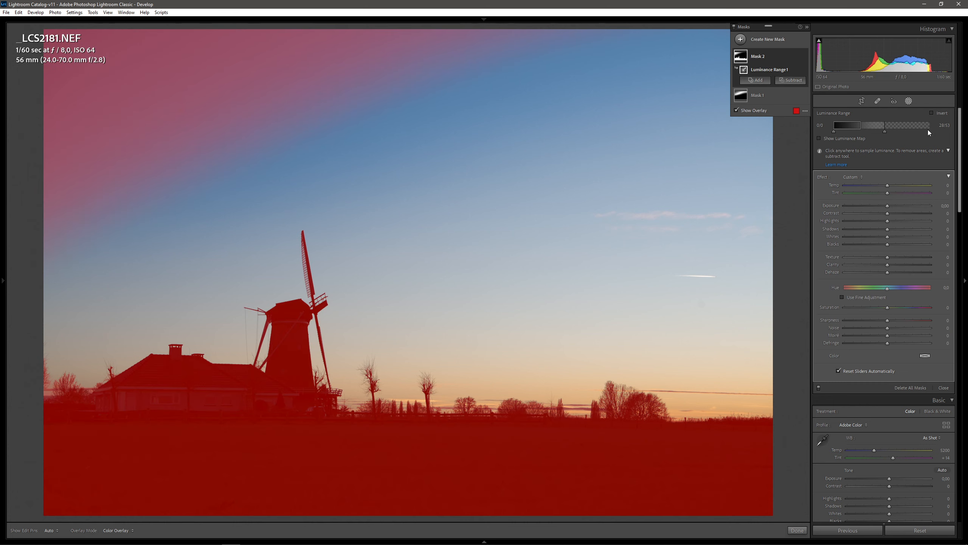
- Limit the luminance range to dark tones with an upper limit of about 24/26, hide the overlay, and brighten the masked foreground
mouse_move(856, 133)
left_mouse_down()
mouse_move(876, 131)
mouse_move(859, 134)
left_mouse_up()
key("o")
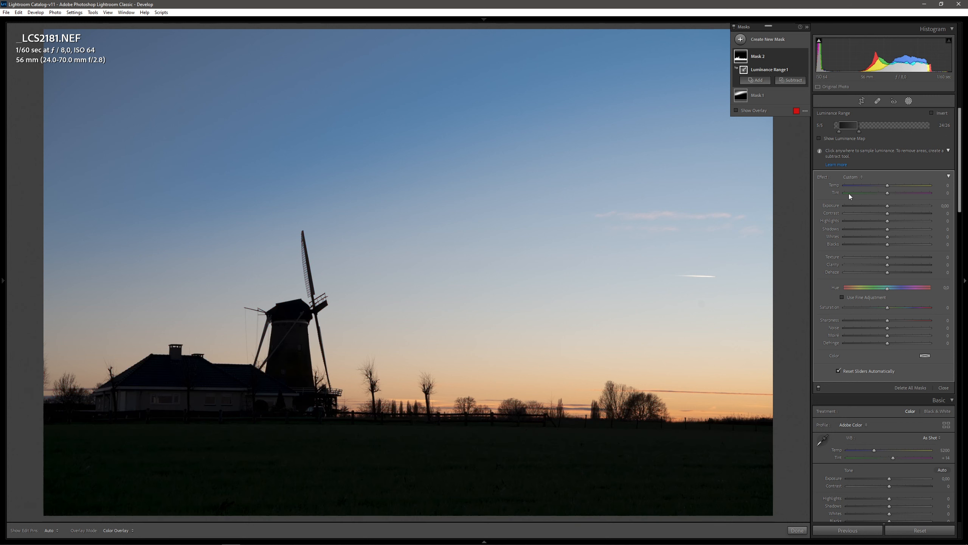
left_click_drag(947, 207, 951, 231)
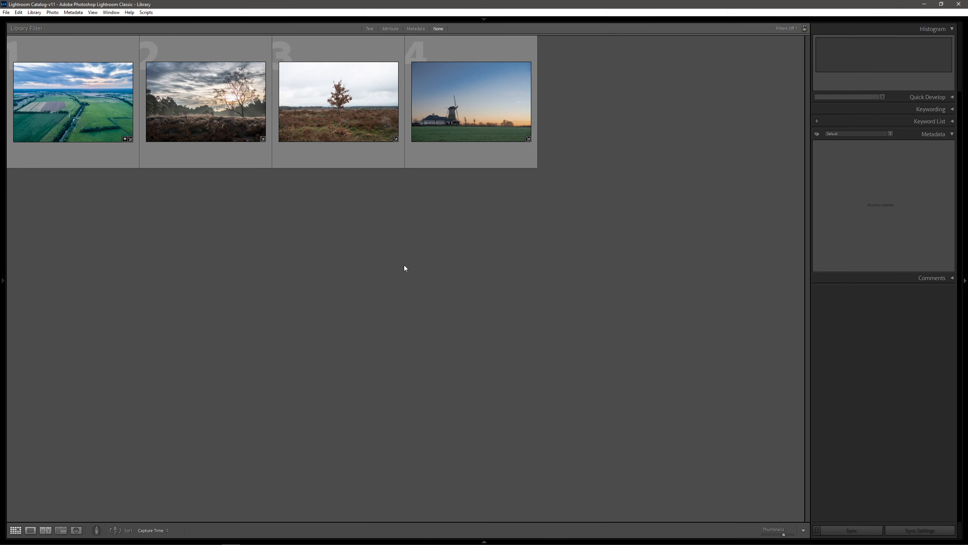